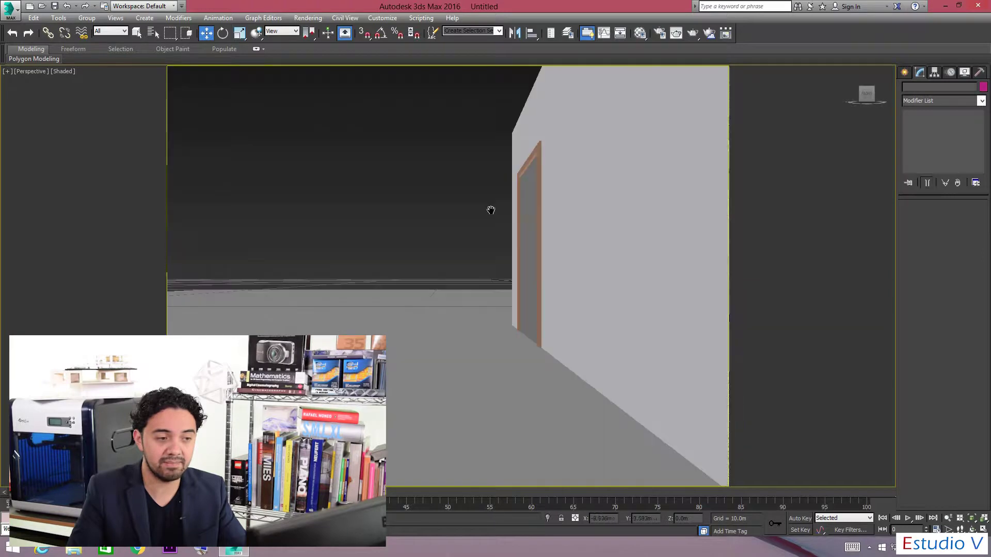
Turn off the safe frames in the Perspective viewport so the whole scene fills it.
left_click(867, 93)
middle_click_drag(640, 250, 443, 166)
left_click(454, 320)
scroll(454, 319, "down", 3)
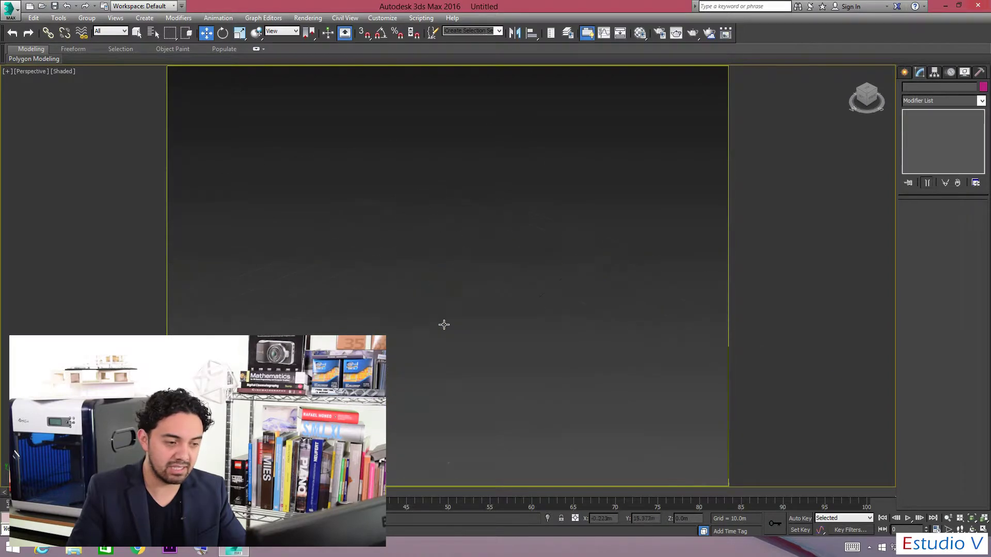
scroll(454, 320, "down", 3)
scroll(446, 307, "up", 3)
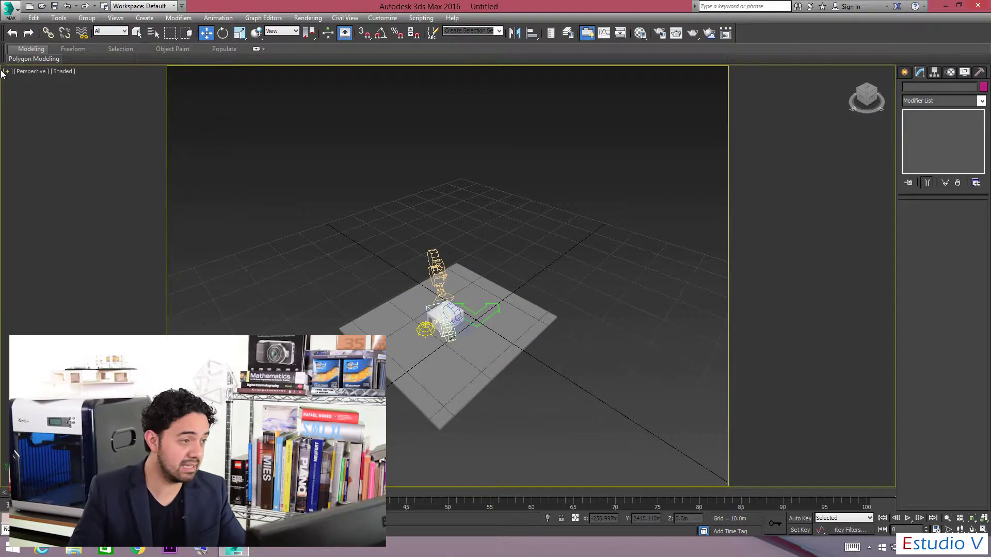
left_click(30, 72)
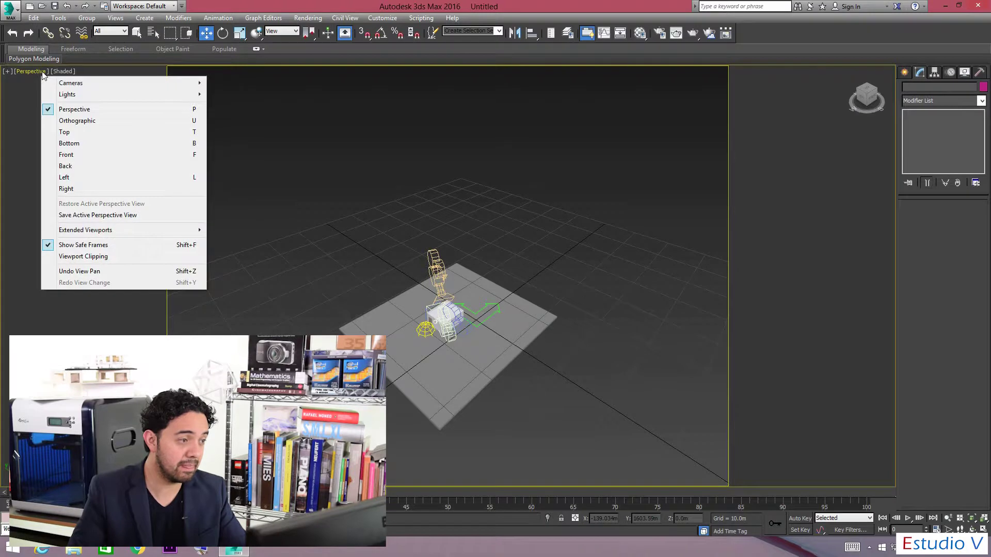
left_click(91, 244)
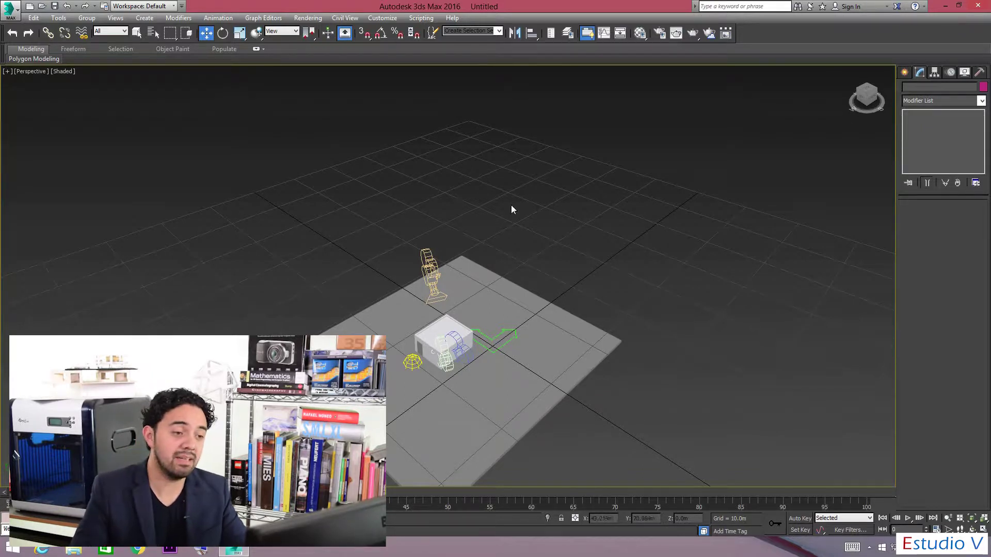
left_click_drag(866, 96, 98, 105)
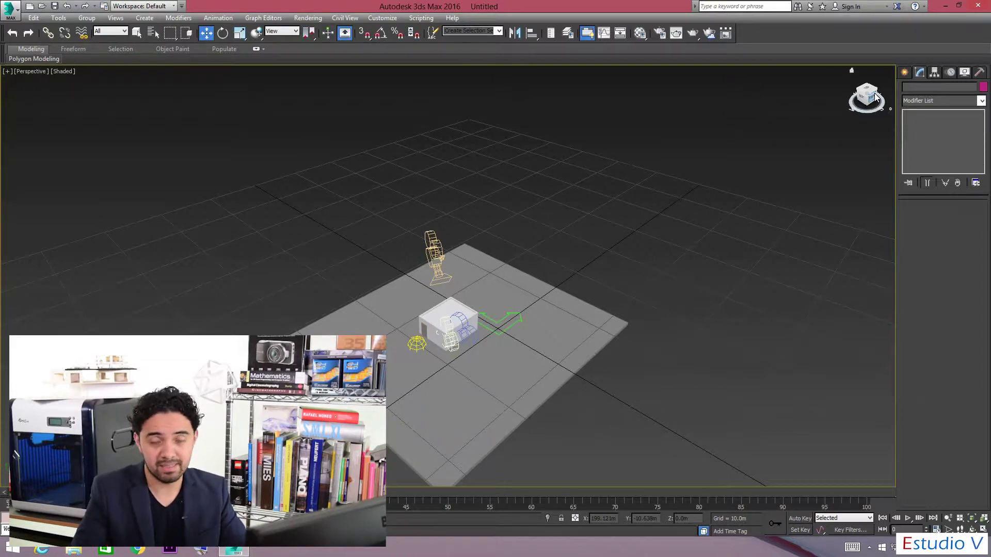
Turn on the SteeringWheels navigation wheel, use it to zoom and orbit around the house, and close it.
left_click(7, 72)
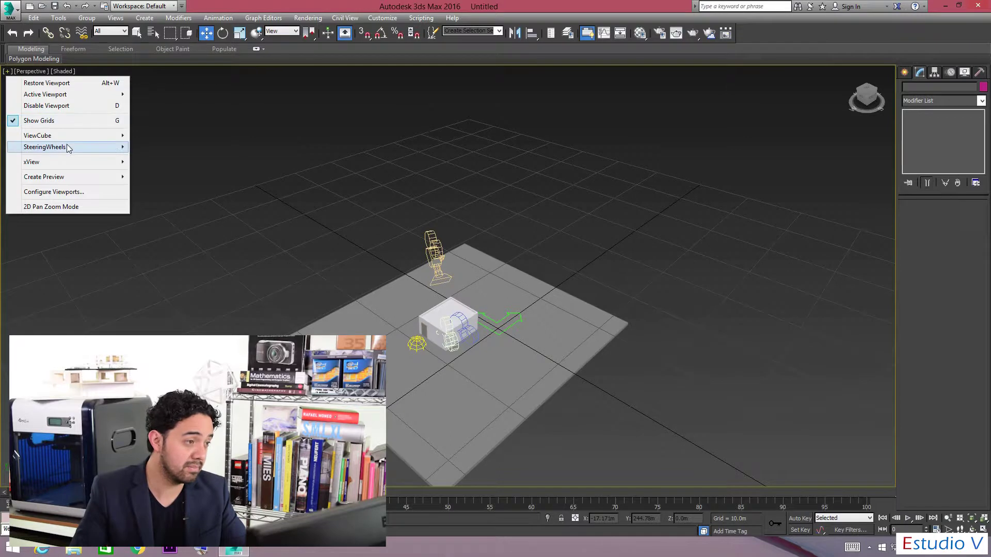
mouse_move(52, 147)
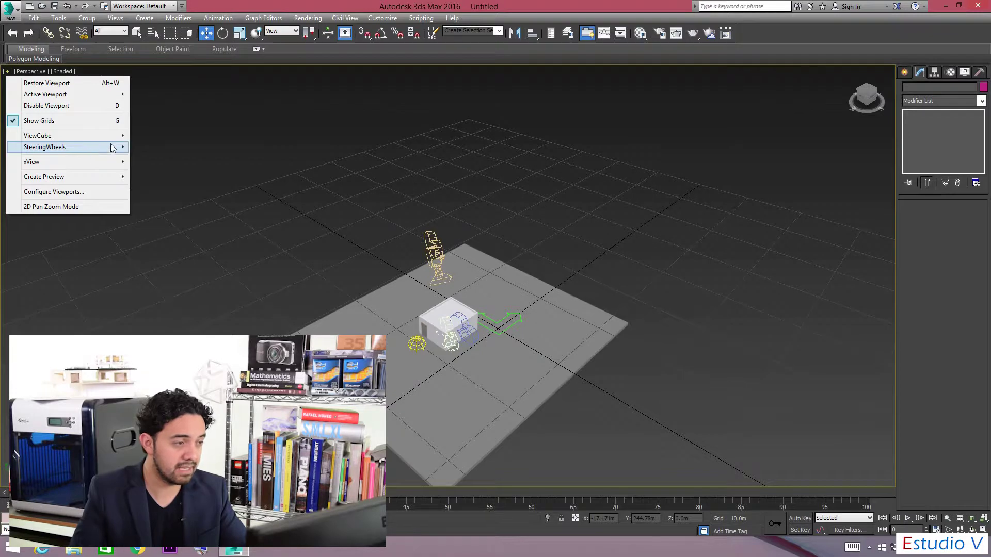
mouse_move(91, 150)
left_click(171, 147)
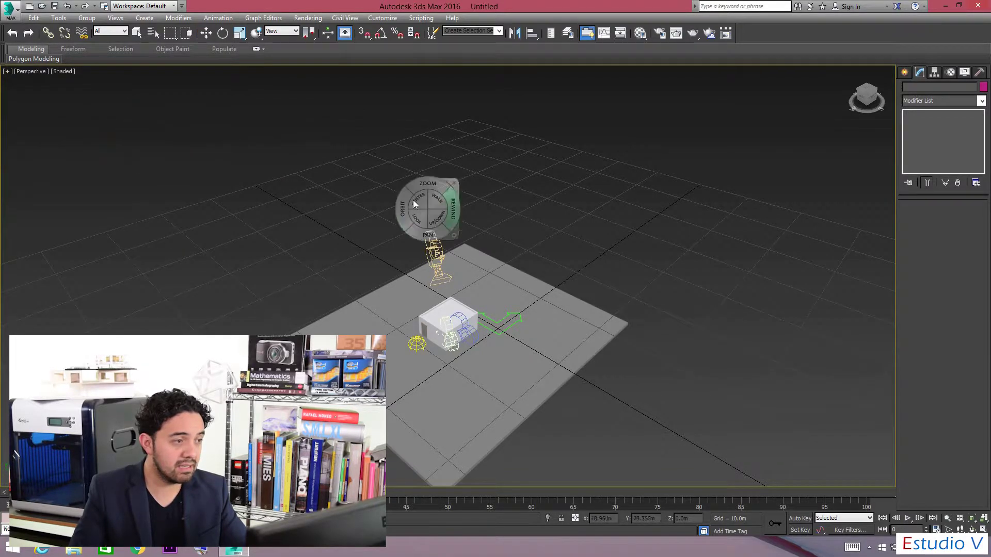
left_click_drag(633, 258, 711, 256)
left_click_drag(420, 267, 63, 295)
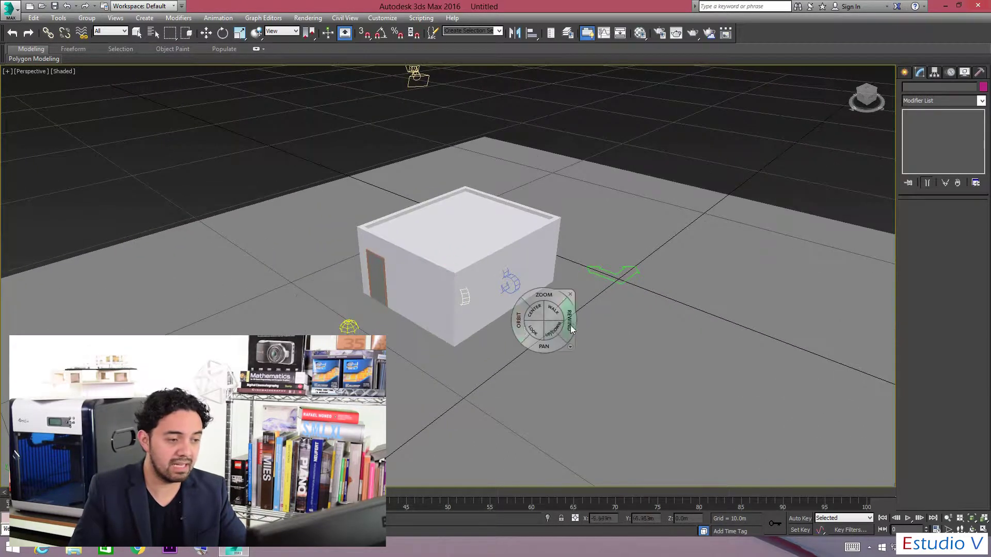
mouse_move(519, 324)
left_mouse_down()
mouse_move(543, 303)
mouse_move(558, 323)
mouse_move(480, 318)
mouse_move(603, 265)
mouse_move(652, 282)
mouse_move(840, 305)
mouse_move(972, 302)
mouse_move(577, 300)
mouse_move(426, 323)
mouse_move(480, 389)
mouse_move(513, 324)
left_mouse_up()
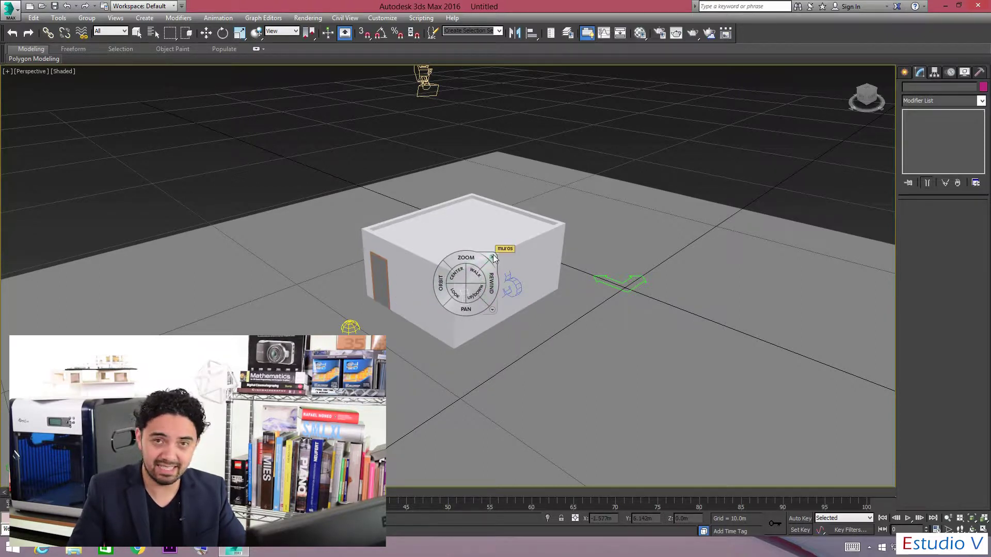
left_click(493, 255)
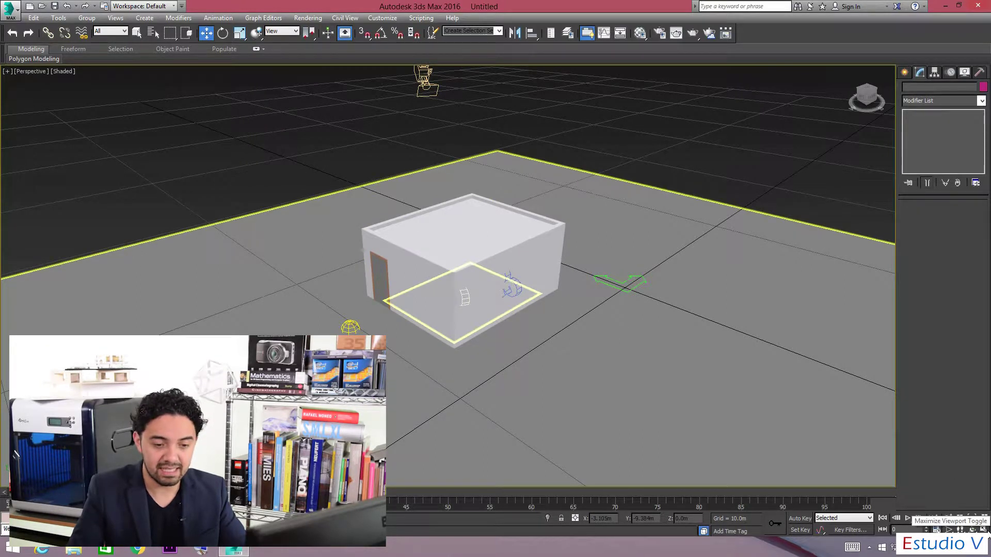
Restore the four-viewport layout and frame the house in the Front viewport.
key("alt+w")
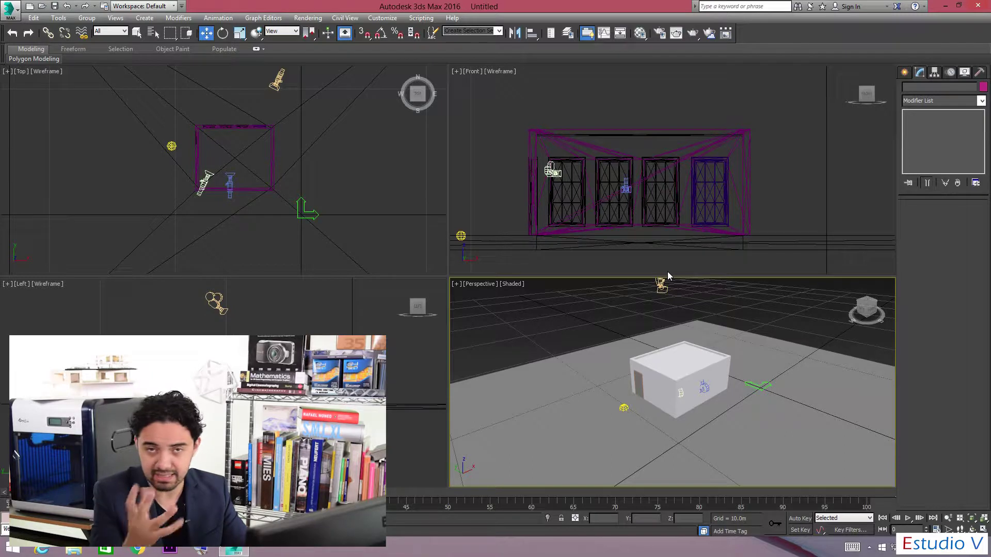
left_click(667, 217)
middle_click_drag(668, 216, 691, 181)
left_click(705, 173)
scroll(705, 173, "up", 5)
scroll(706, 172, "down", 6)
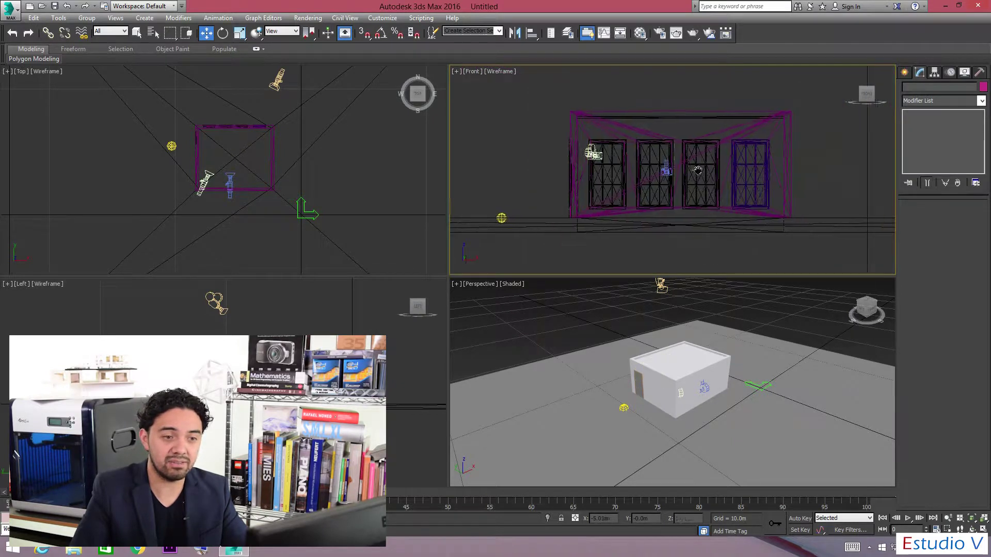
left_click(661, 192)
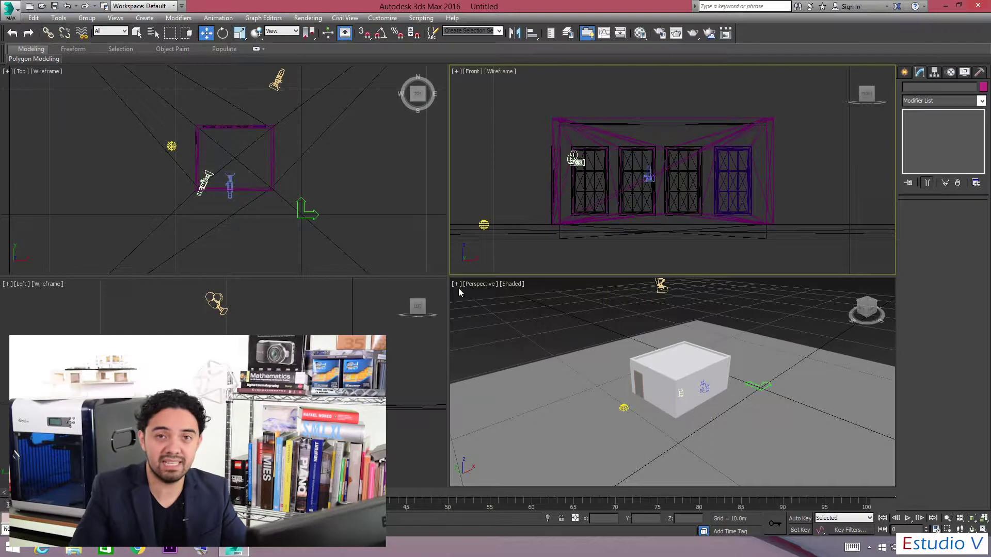
left_click(569, 225)
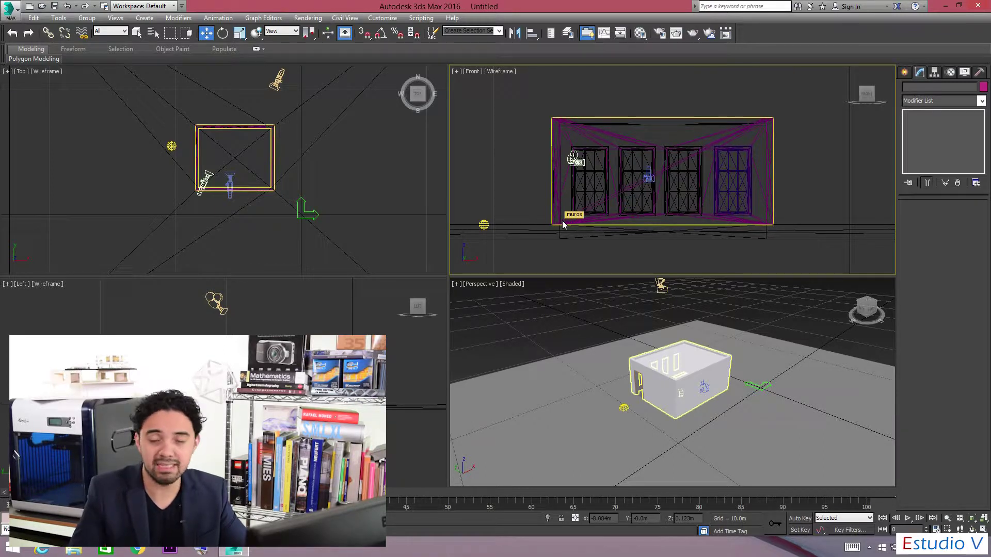
left_click(562, 222)
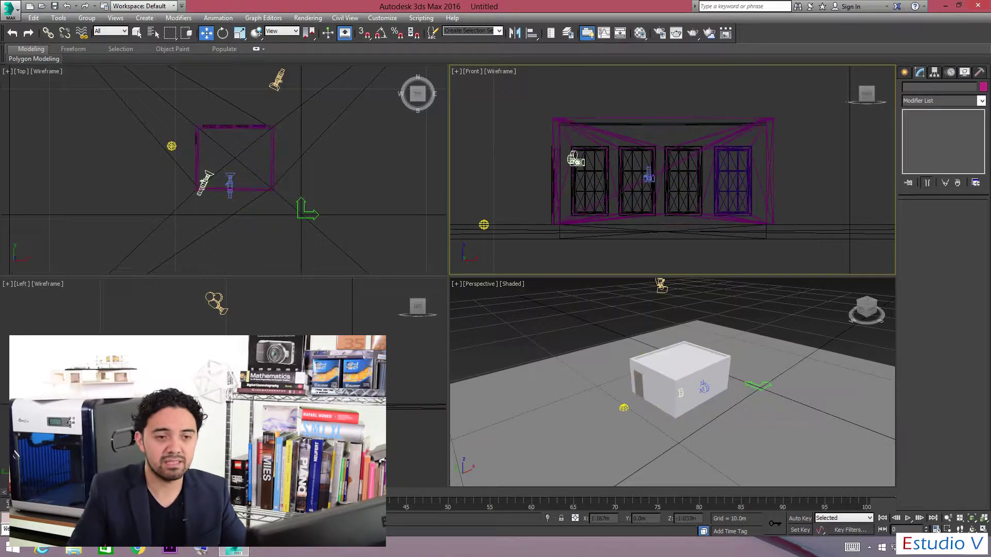
Create a standard Free camera in the Front viewport near the middle of the house between the windows.
left_click(904, 72)
left_click(945, 90)
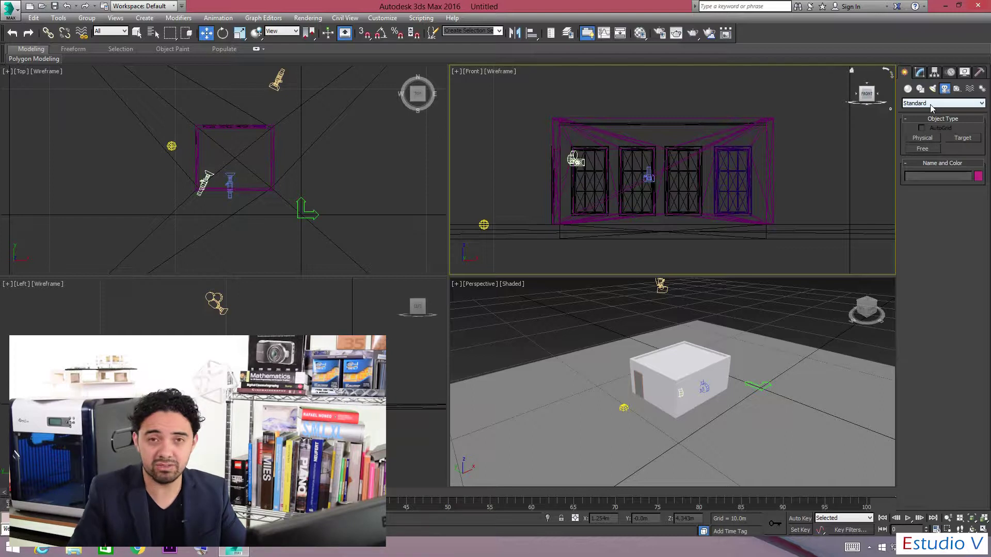
left_click(928, 150)
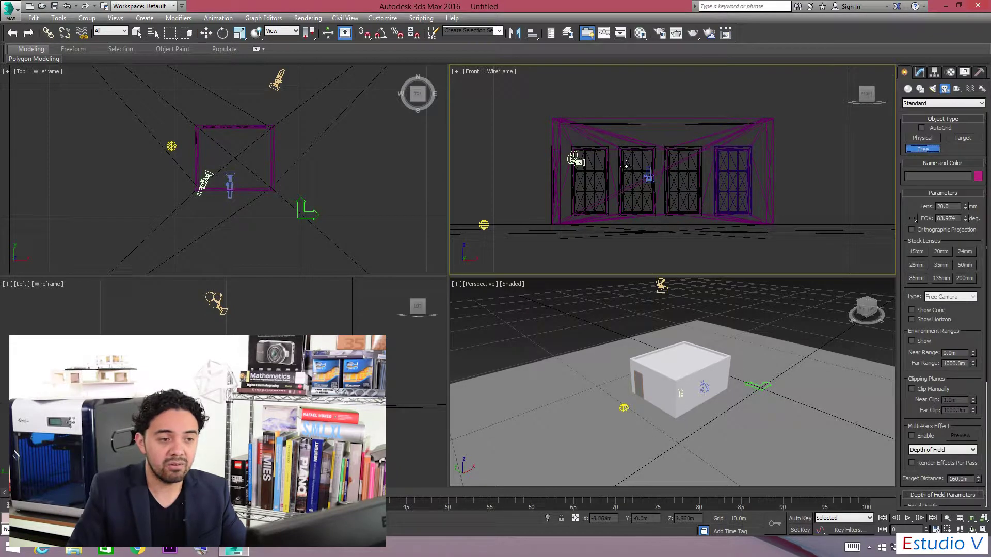
middle_click_drag(698, 166, 692, 166)
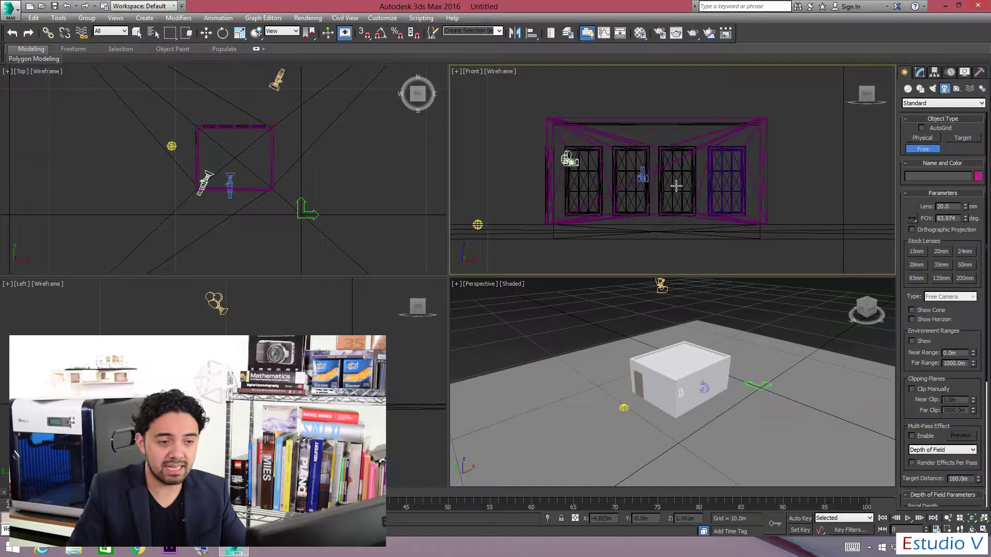
left_click(663, 178)
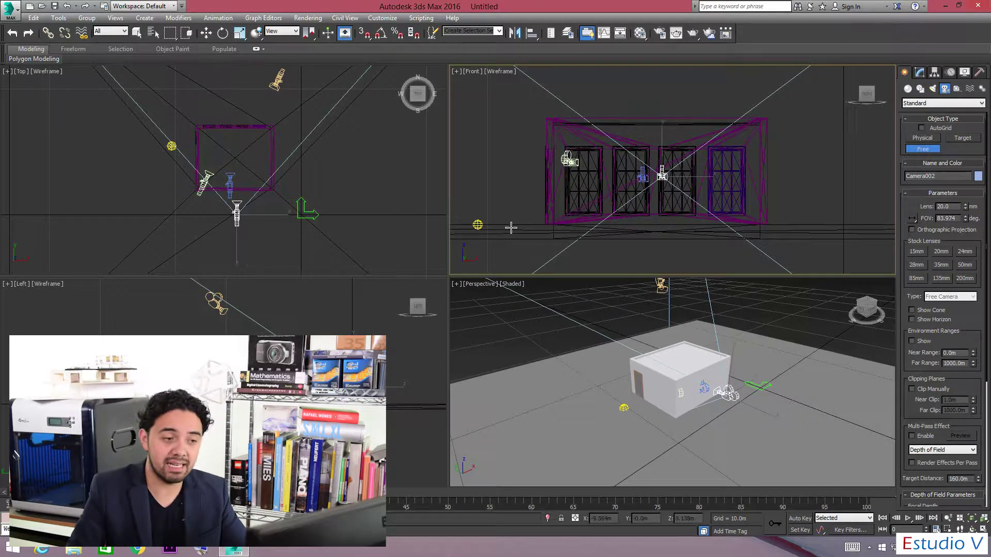
key("w")
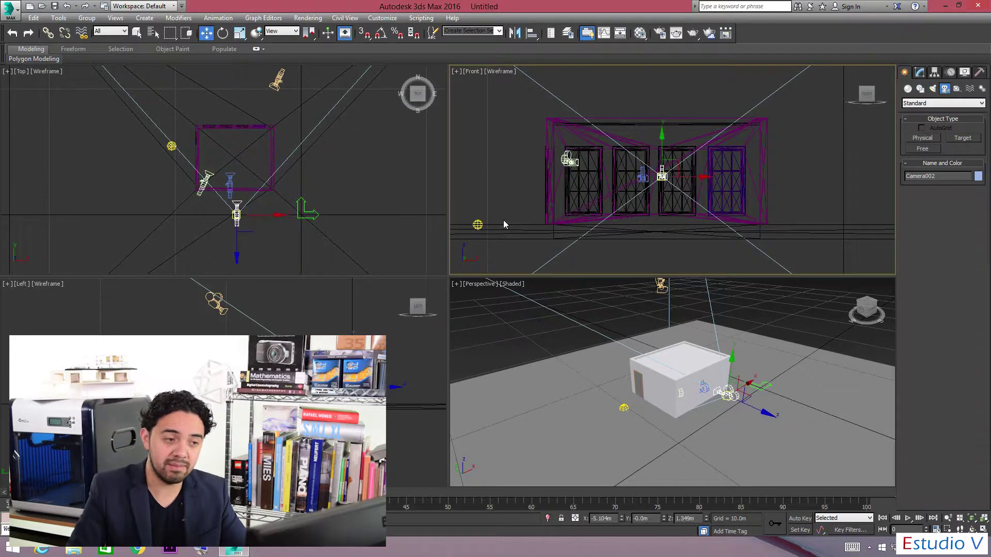
Activate the Top, Left, Perspective and Front viewports in turn while keeping the new camera selected.
right_click(388, 233)
right_click(433, 365)
right_click(497, 333)
right_click(382, 184)
right_click(386, 384)
right_click(496, 156)
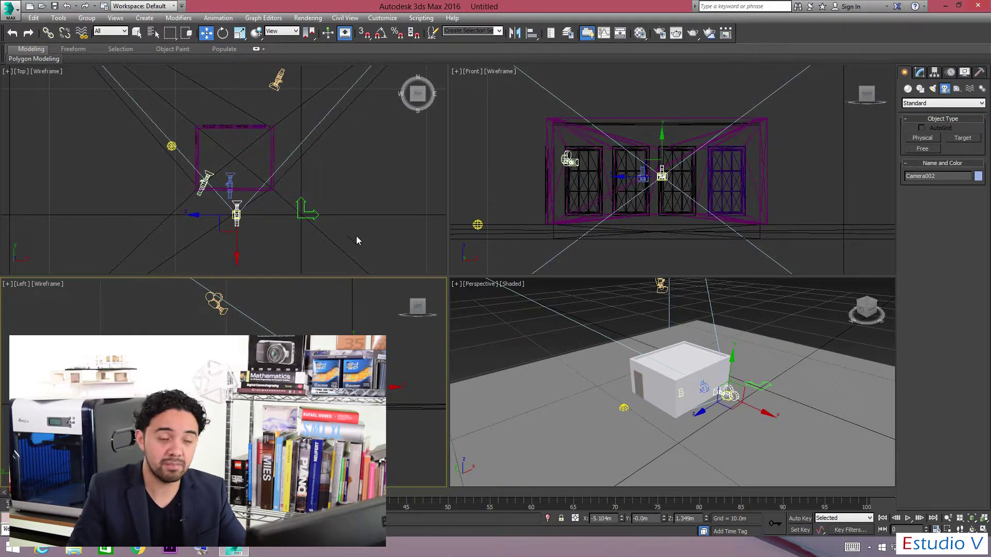
Move the new camera just outside the window wall of the house and adjust its height to about 1.32 m.
middle_click_drag(246, 174, 279, 195)
left_click_drag(302, 240, 283, 111)
right_click(327, 314)
middle_click_drag(327, 314, 223, 308)
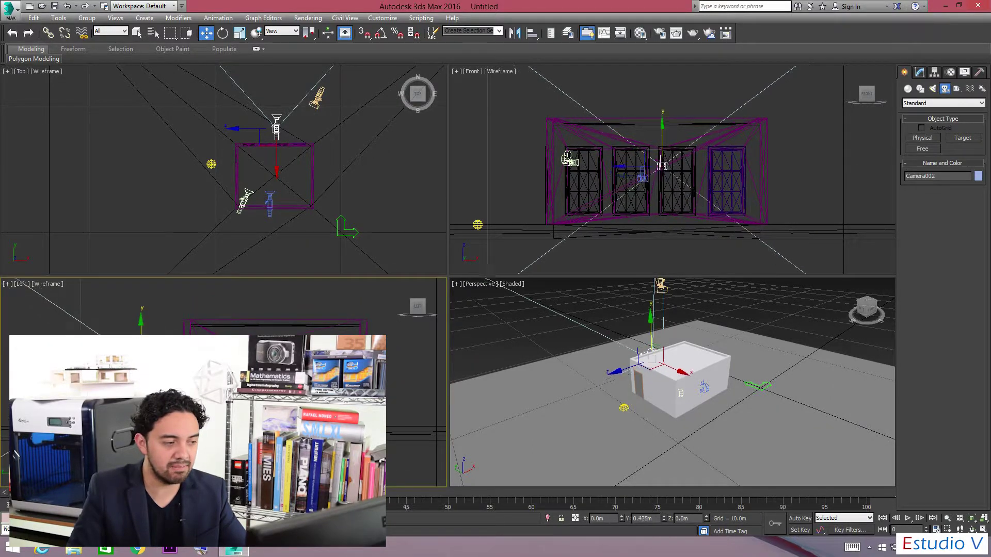
left_click_drag(662, 173, 662, 177)
Rotate the camera in the Top viewport to face the windows and move it away from the house to about Y 11.5 m.
middle_click_drag(355, 137, 313, 171)
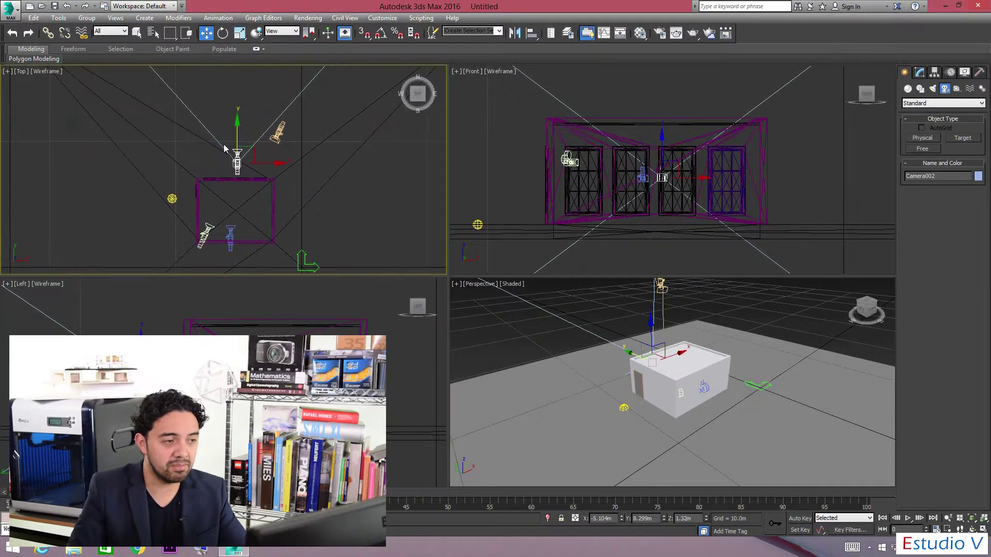
right_click(244, 161)
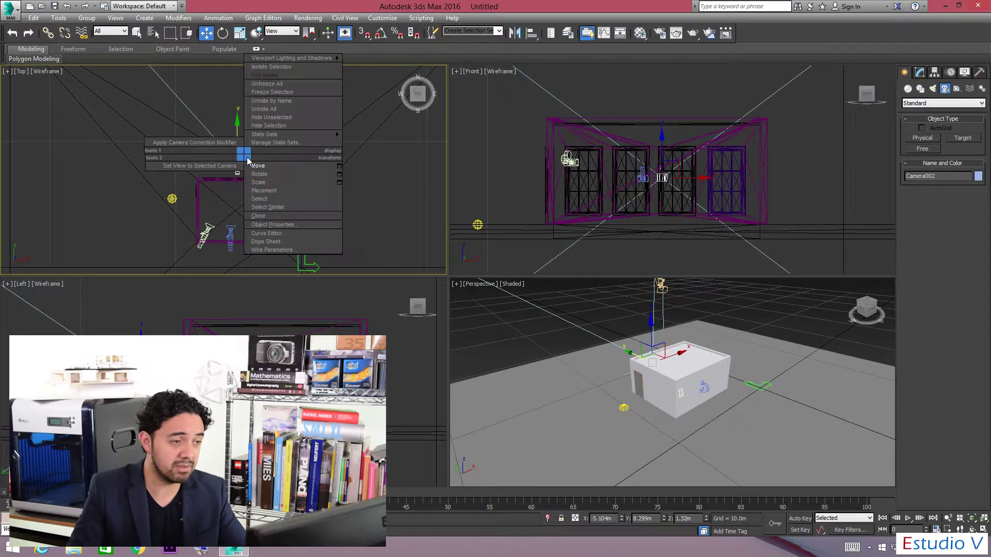
left_click(295, 174)
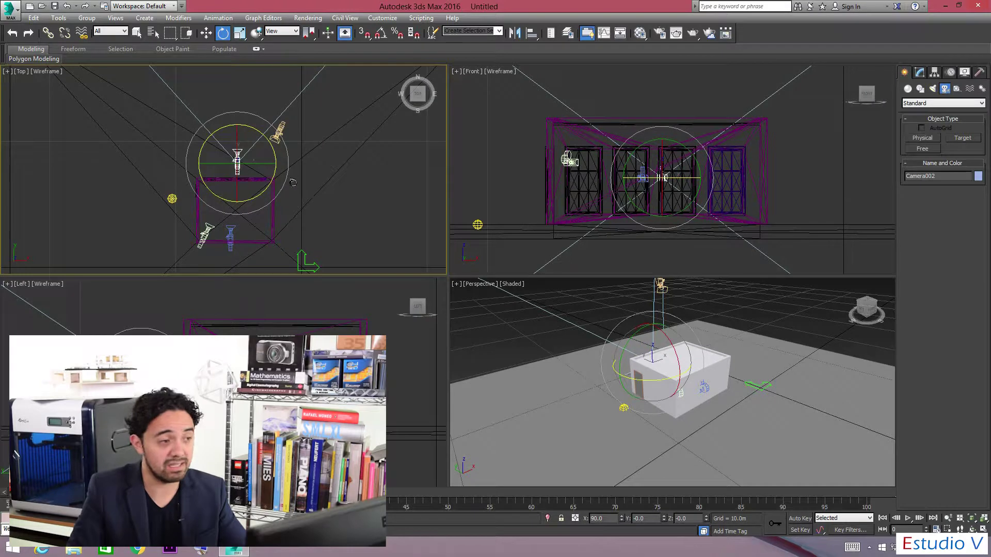
left_click_drag(293, 178, 381, 165)
right_click(239, 156)
left_click(251, 168)
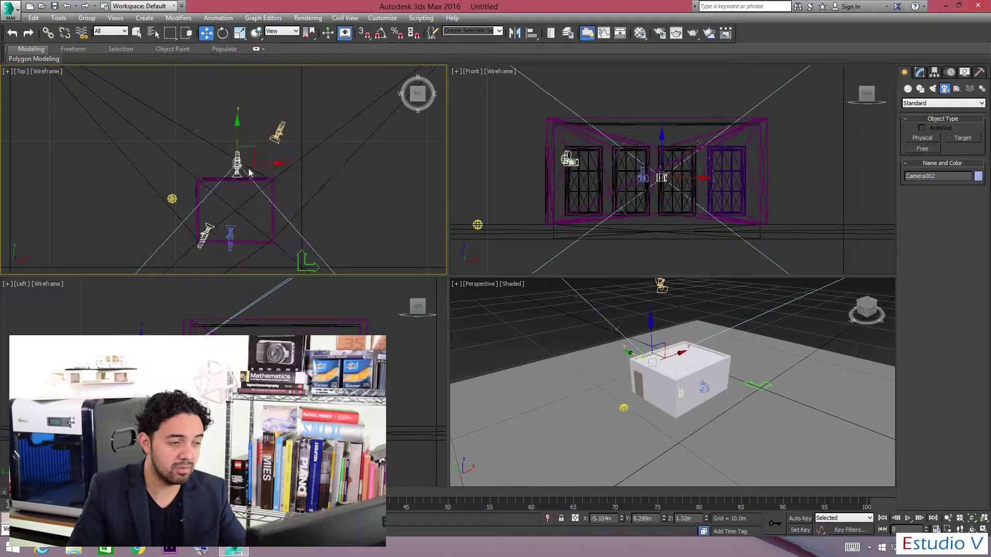
left_click_drag(251, 168, 250, 112)
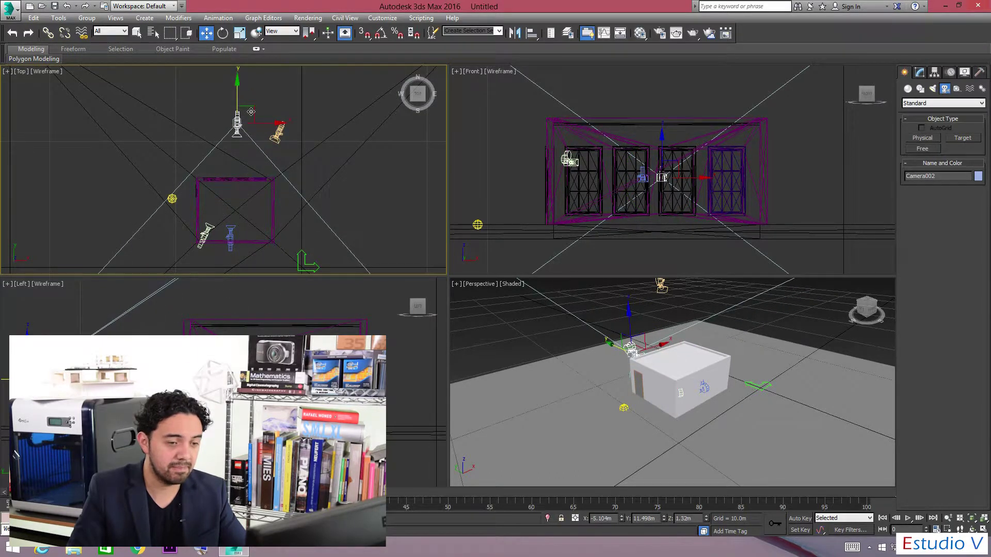
Show the Camera002 view in the Perspective viewport and move that camera closer to the windows, to about Y 10.18 m.
left_click(484, 289)
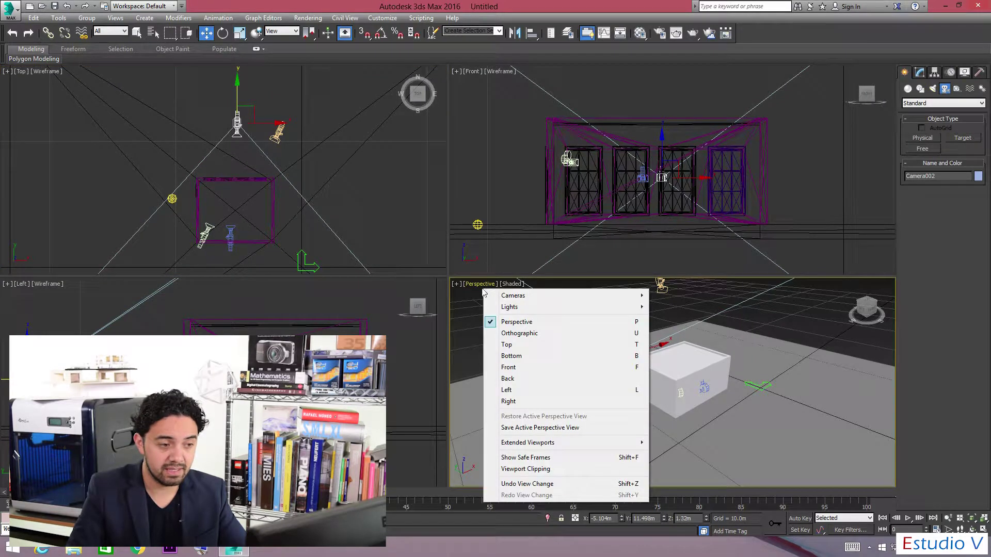
mouse_move(539, 303)
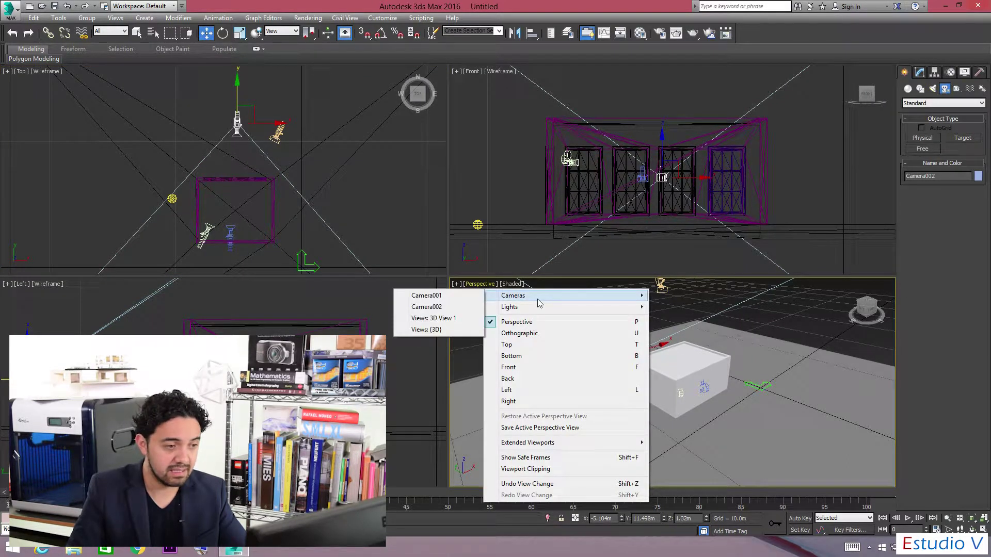
left_click(458, 309)
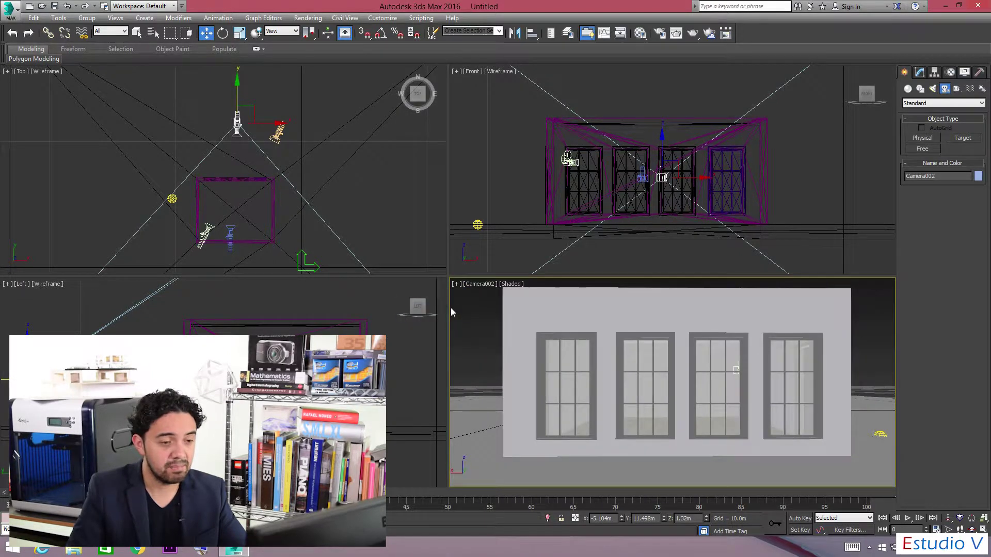
left_click_drag(237, 108, 246, 124)
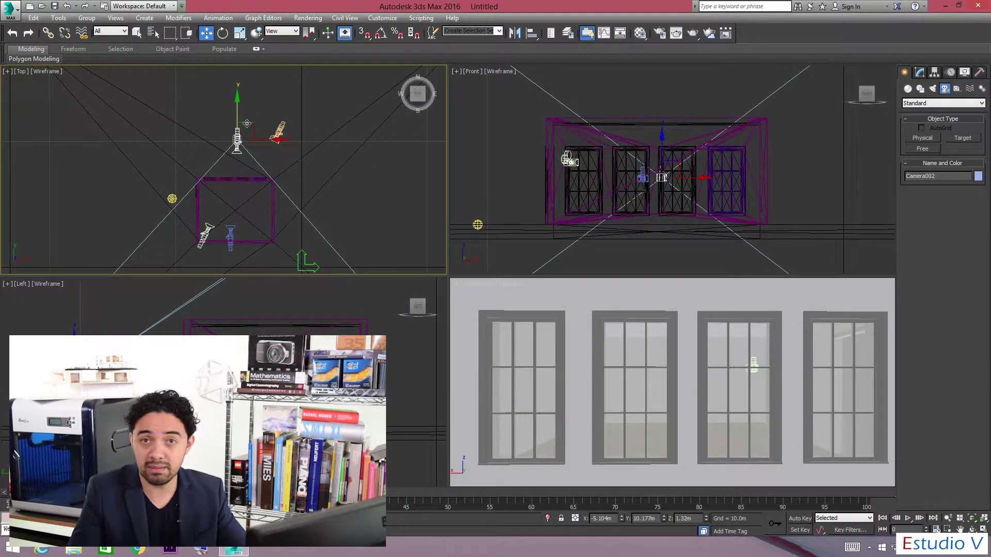
Draw a long, narrow rectangle spline in the Top viewport behind the camera, spanning well beyond both sides of the house.
left_click(908, 90)
left_click(920, 89)
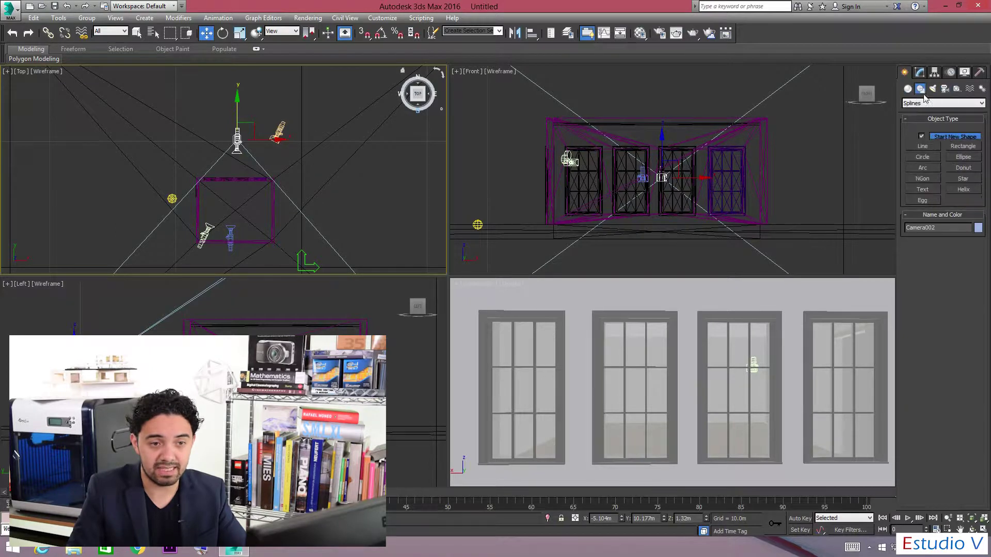
left_click(963, 146)
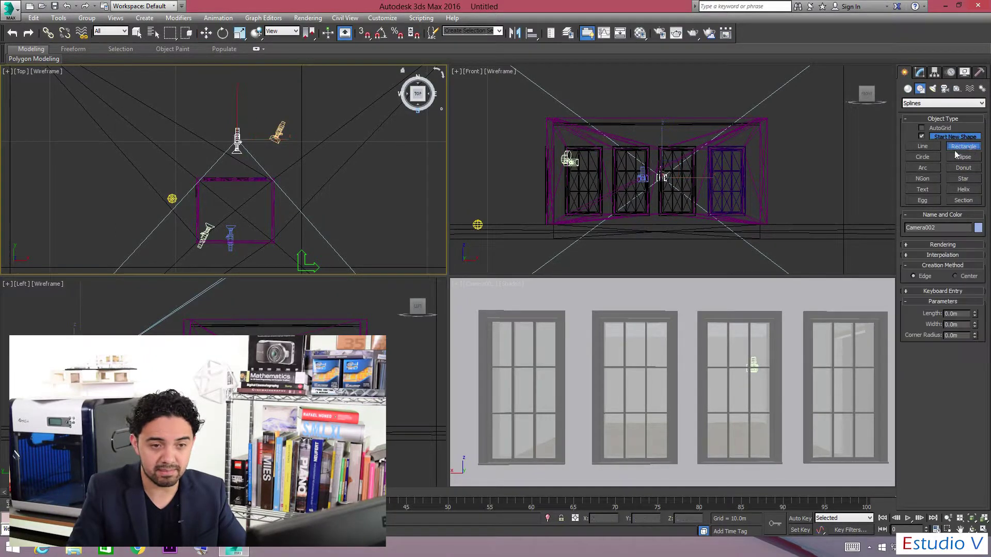
mouse_move(71, 97)
left_mouse_down()
mouse_move(203, 126)
mouse_move(427, 119)
mouse_move(401, 120)
left_mouse_up()
key("w")
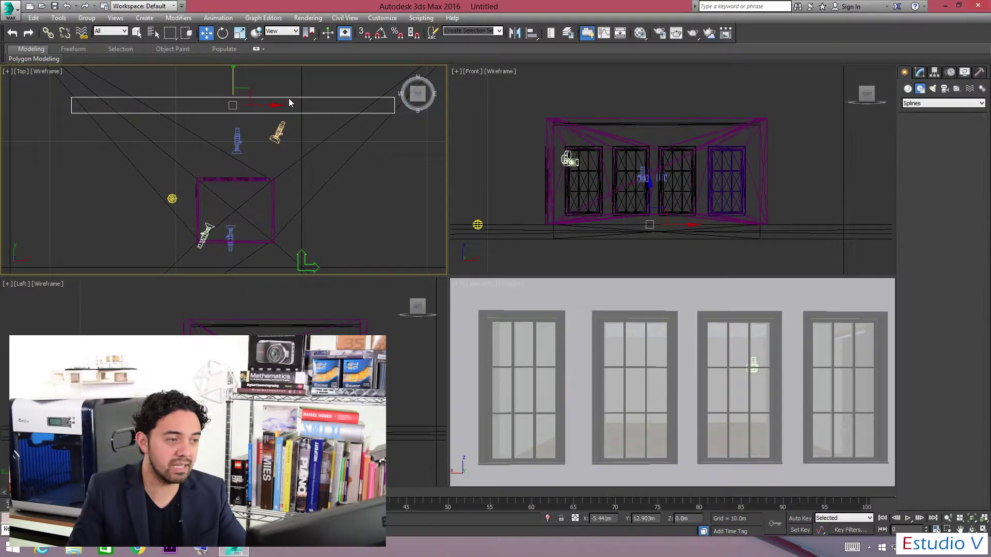
Move the rectangle spline to about Y 12.11 m and shift the window-facing camera closer to the house, to about Y 10.05 m.
left_click_drag(243, 90, 244, 99)
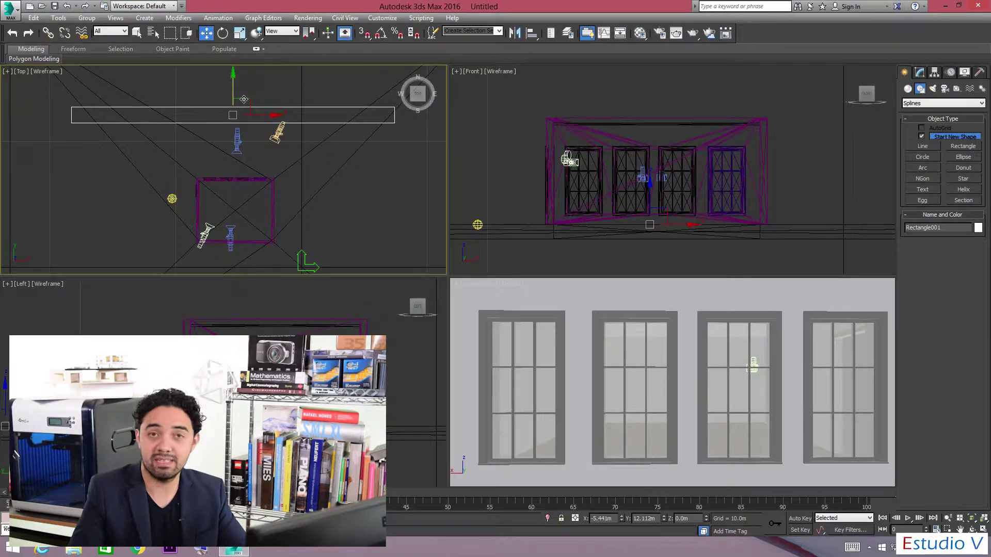
left_click(238, 138)
left_click_drag(246, 130, 265, 149)
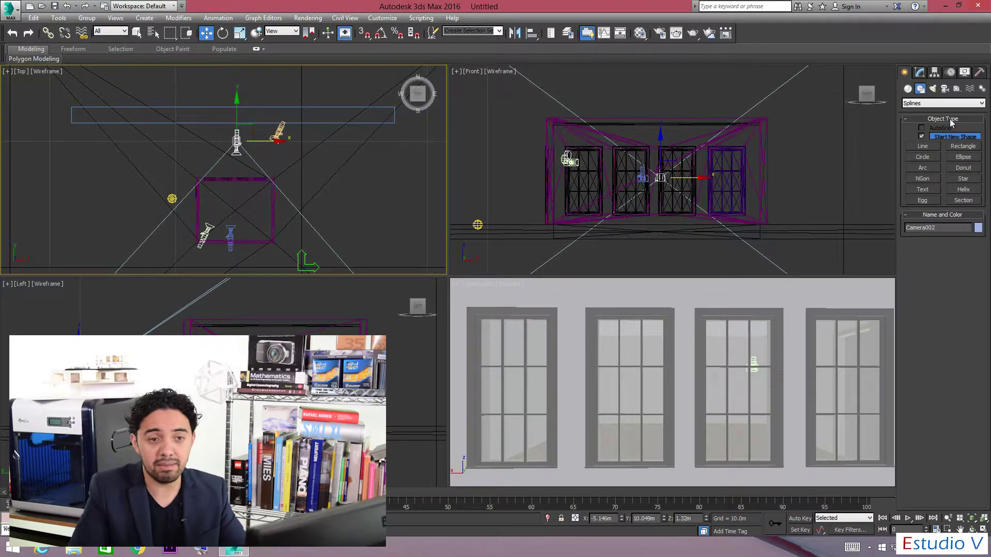
Rename the selected window-facing camera as exterior.
left_click(921, 73)
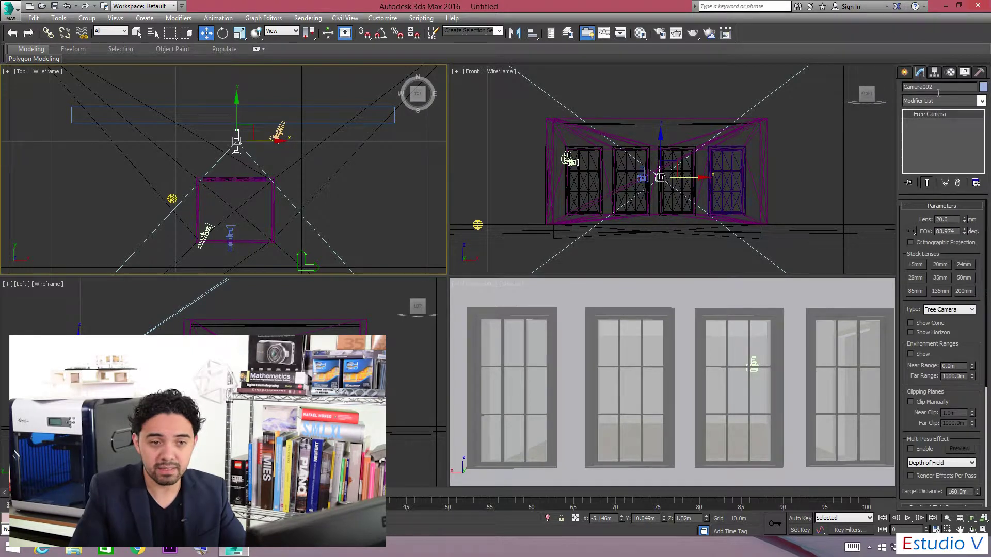
left_click(960, 88)
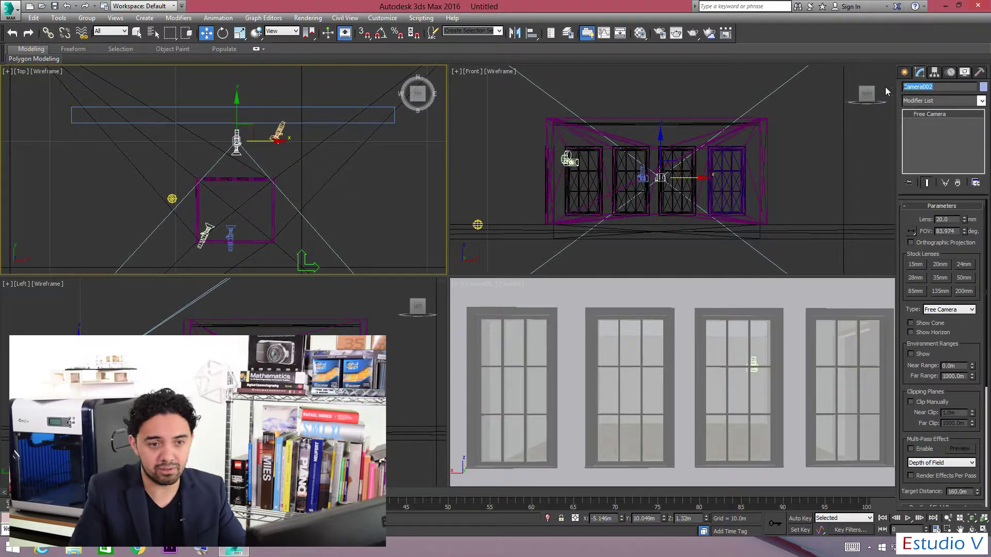
type("exterior")
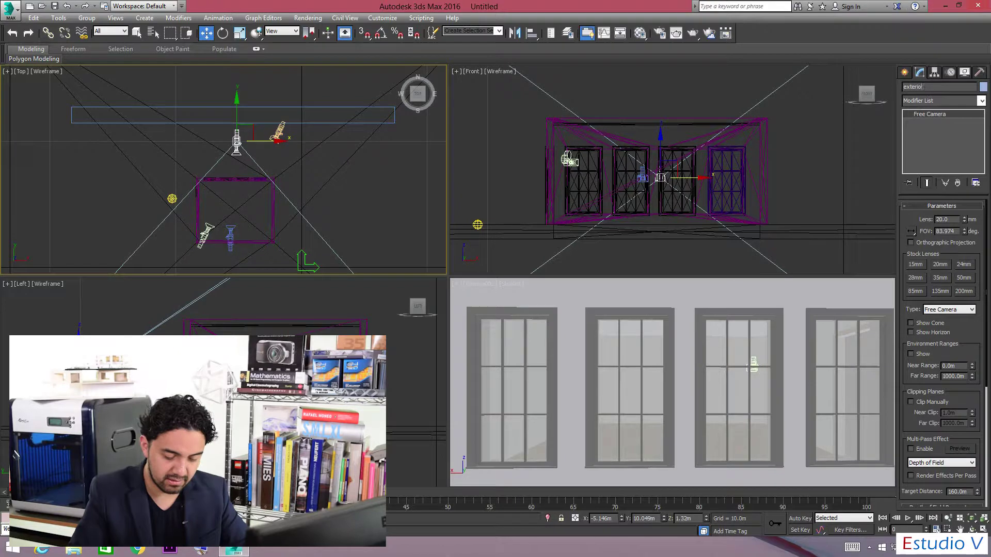
Adjust the exterior camera's lens to a focal length of 16 mm.
left_click(964, 217)
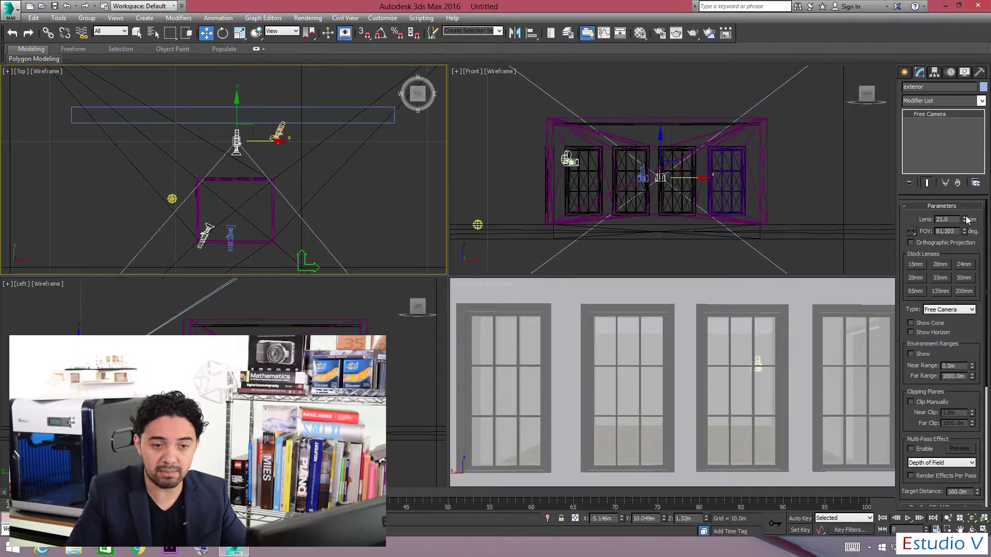
left_click_drag(974, 224, 975, 226)
left_click(965, 218)
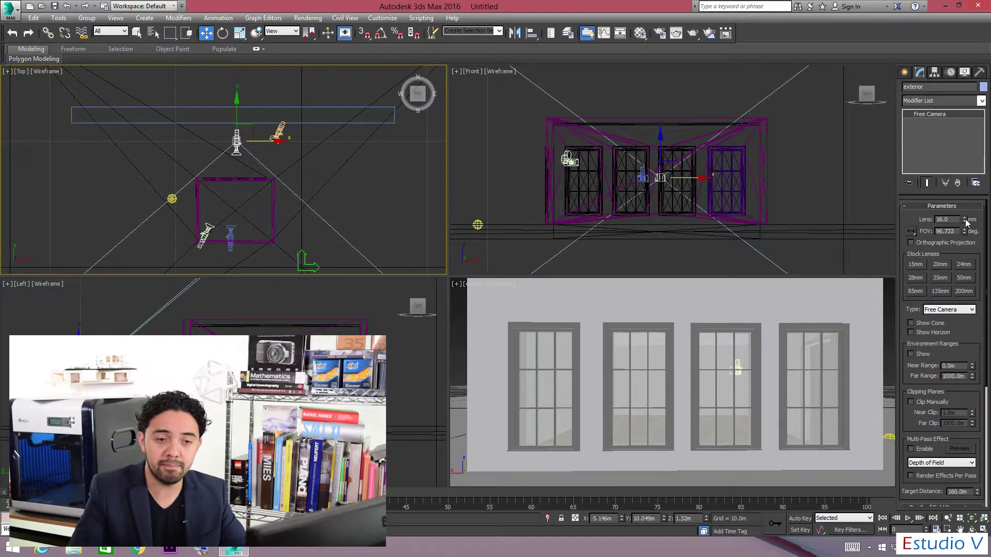
left_click_drag(966, 223, 965, 223)
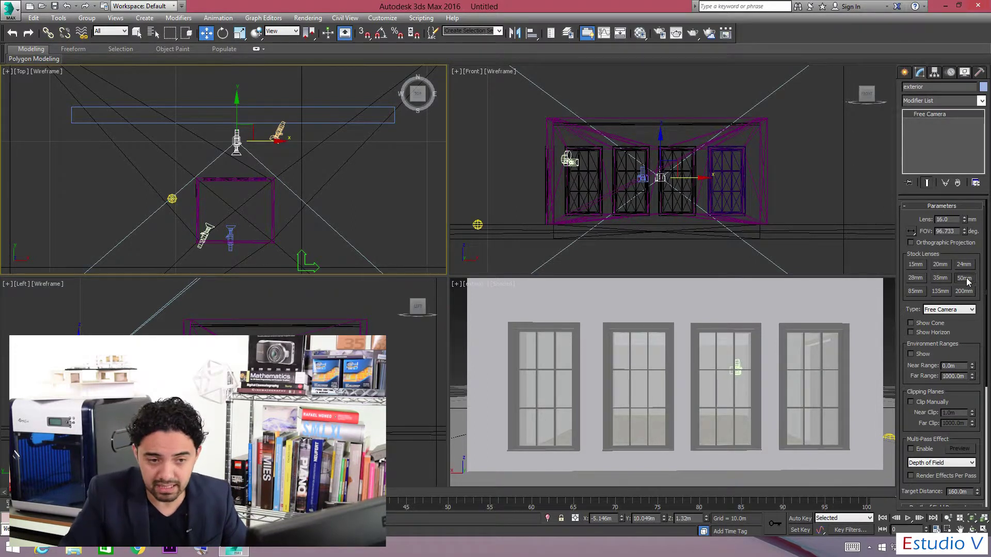
Try the 50, 35 and 20 mm stock lenses on the exterior camera and finish with the 15 mm lens.
left_click(964, 278)
left_click(940, 278)
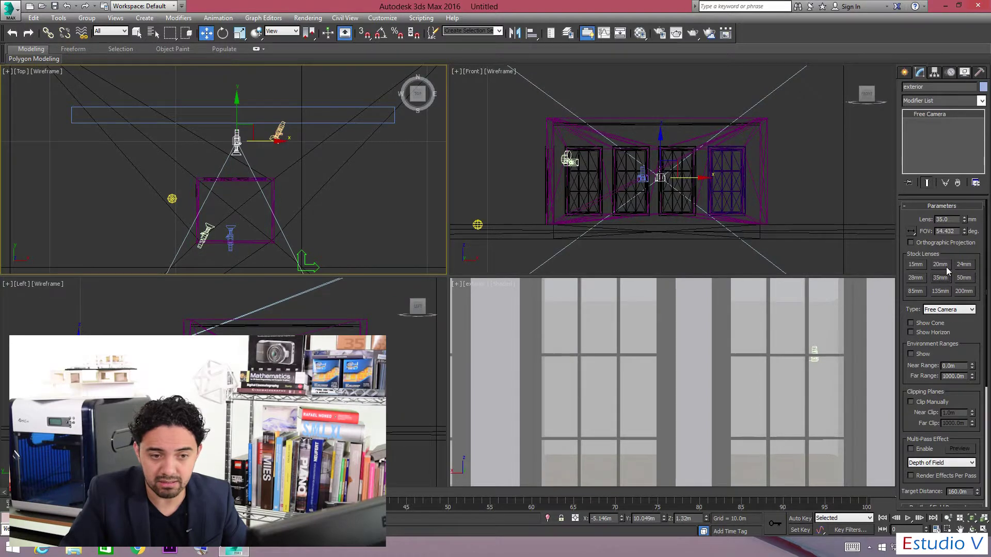
left_click(942, 265)
left_click(917, 265)
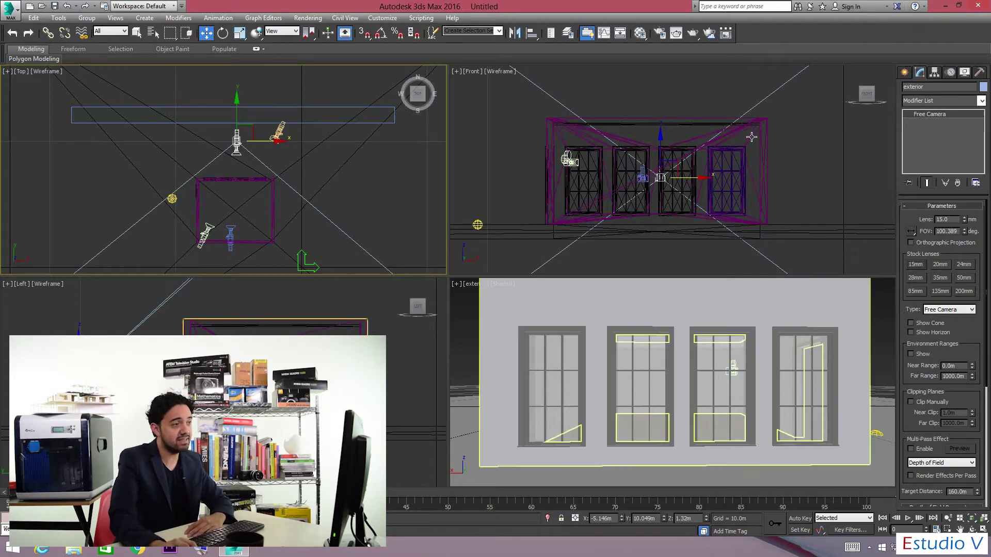
Create a target camera in the Front viewport from left of the house toward its rightmost window, with a target distance of about 6.47 m.
left_click(330, 167)
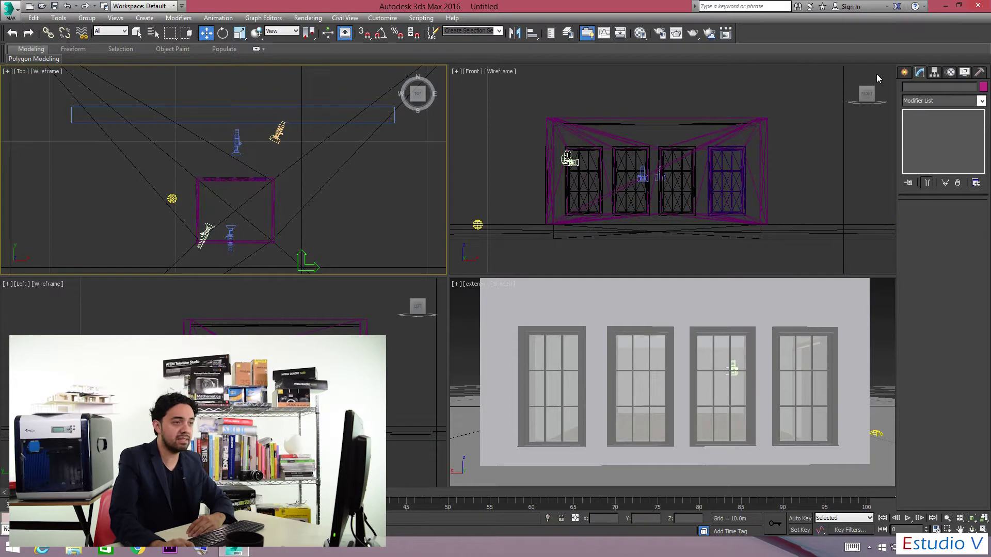
left_click(904, 73)
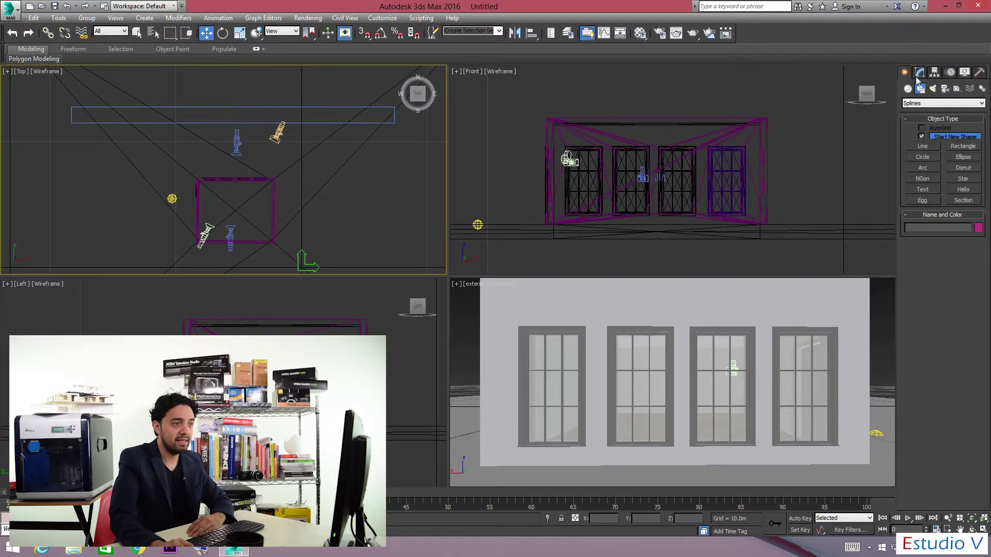
left_click(944, 89)
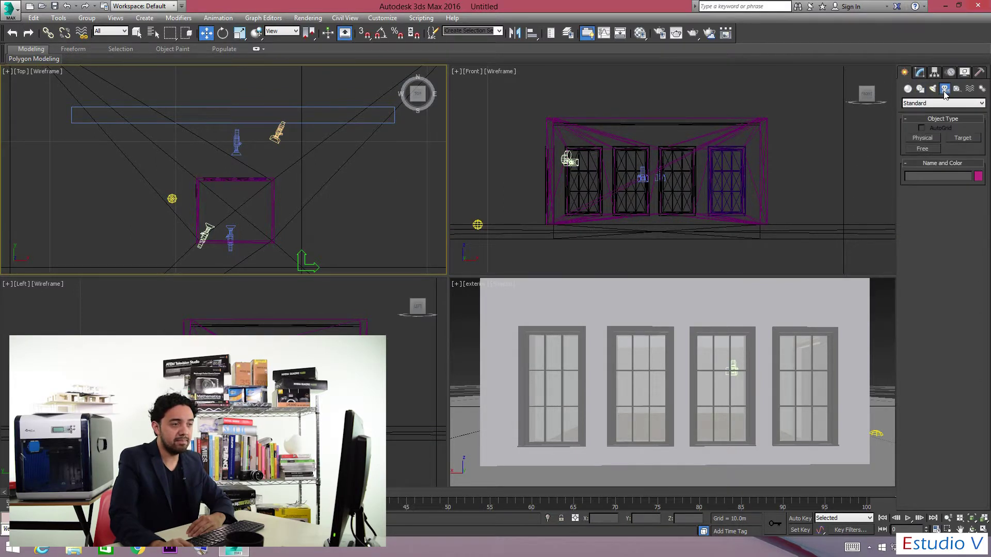
left_click(962, 138)
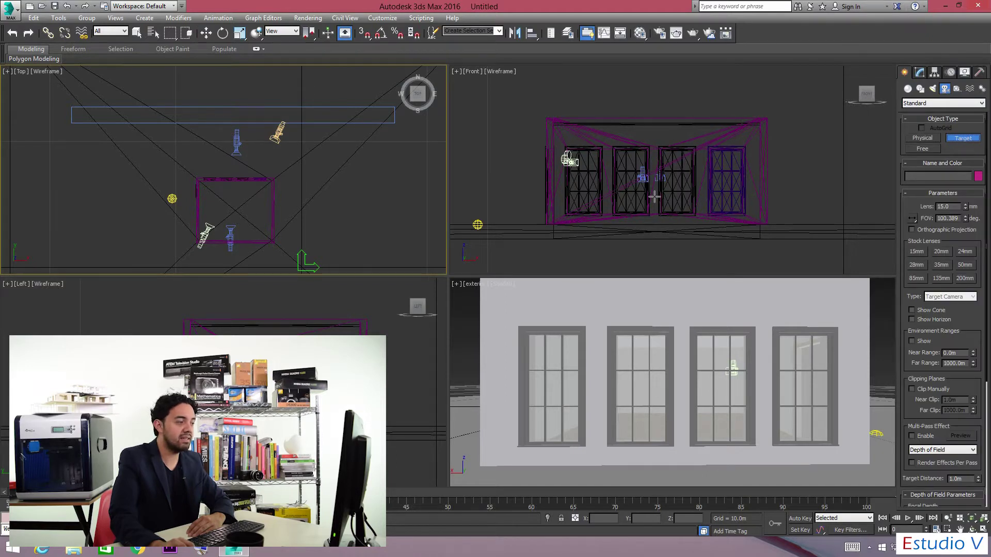
middle_click_drag(375, 315, 413, 315)
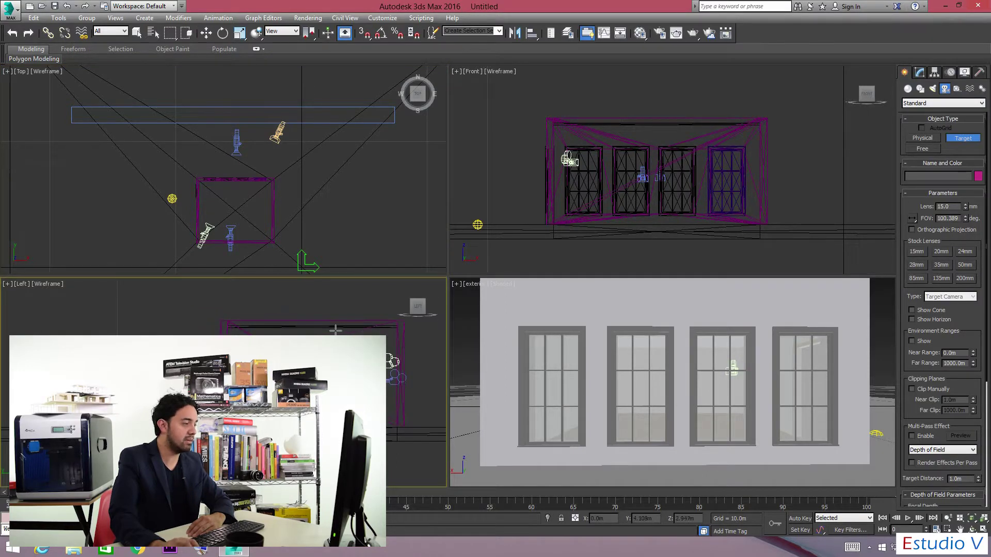
middle_click_drag(588, 233, 576, 232)
left_click_drag(656, 181, 794, 182)
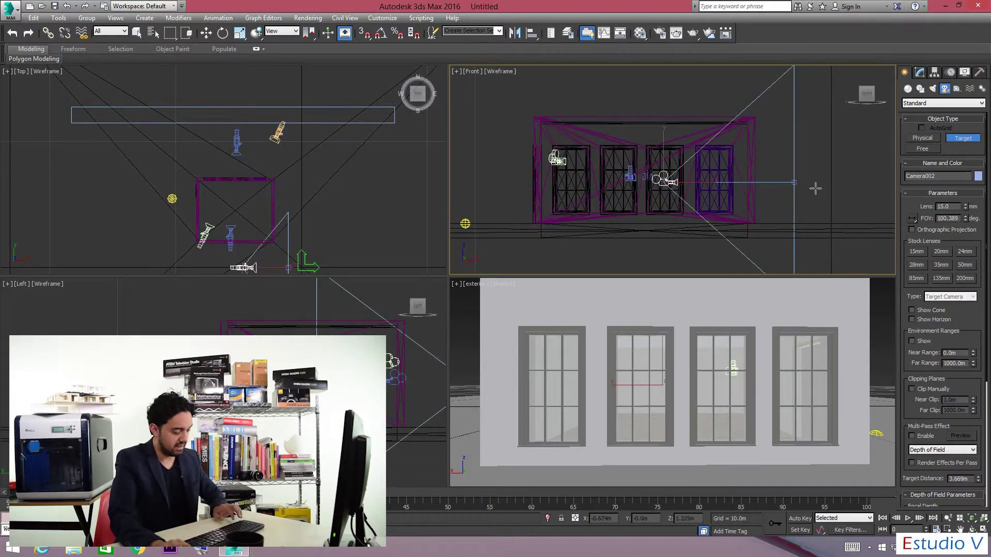
key("ctrl+z")
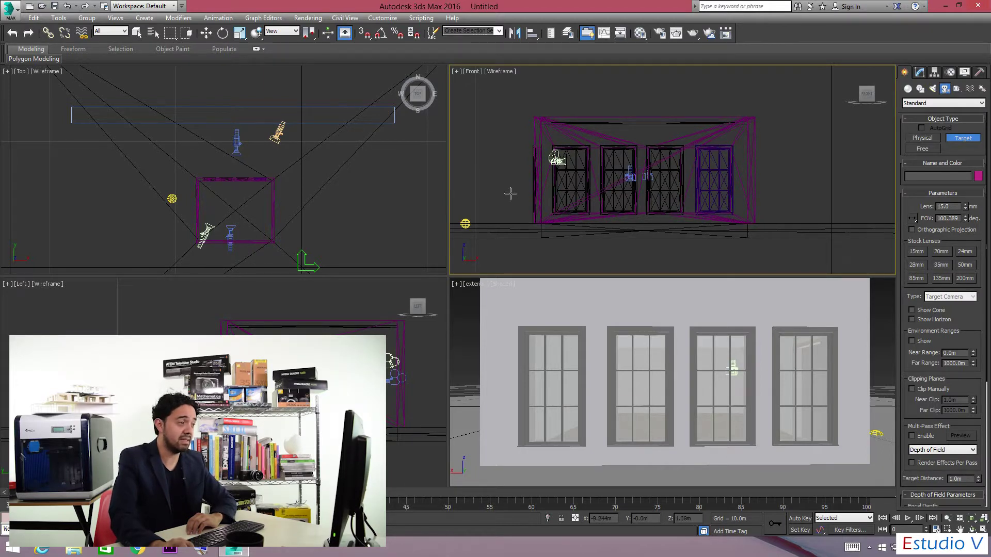
left_click_drag(512, 194, 735, 211)
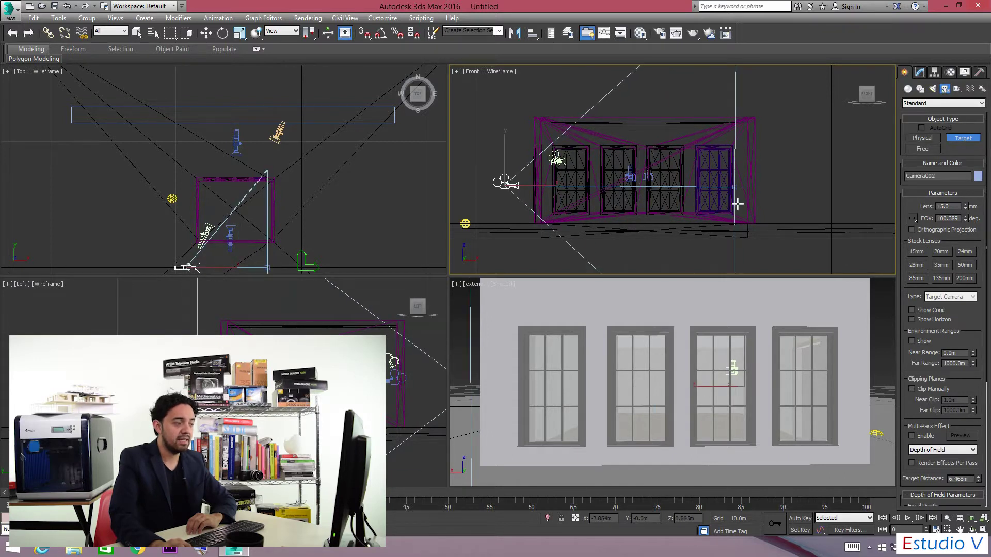
End camera creation, then move the target camera and its target in the Top viewport toward the house's rear wall.
scroll(736, 204, "down", 4)
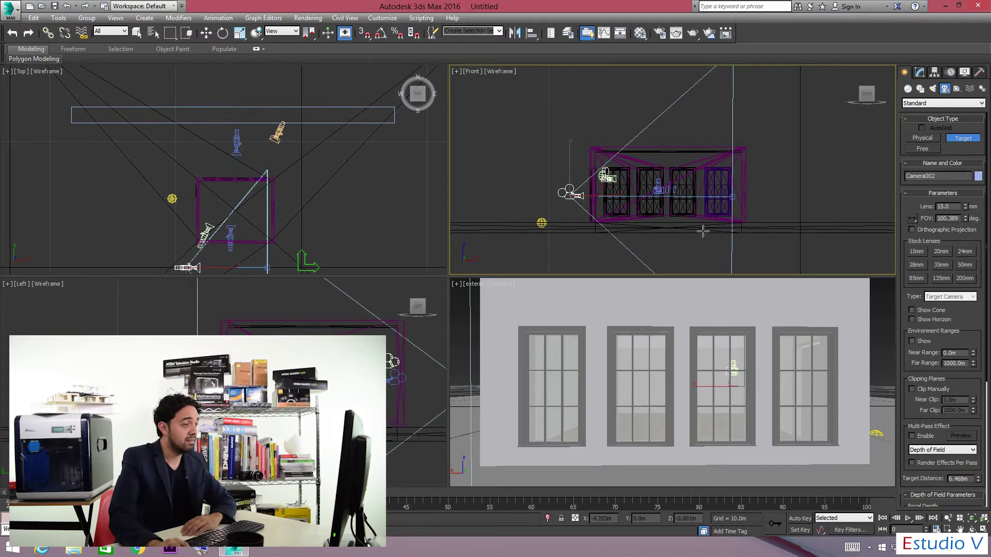
middle_click_drag(342, 204, 357, 126)
scroll(204, 185, "up", 3)
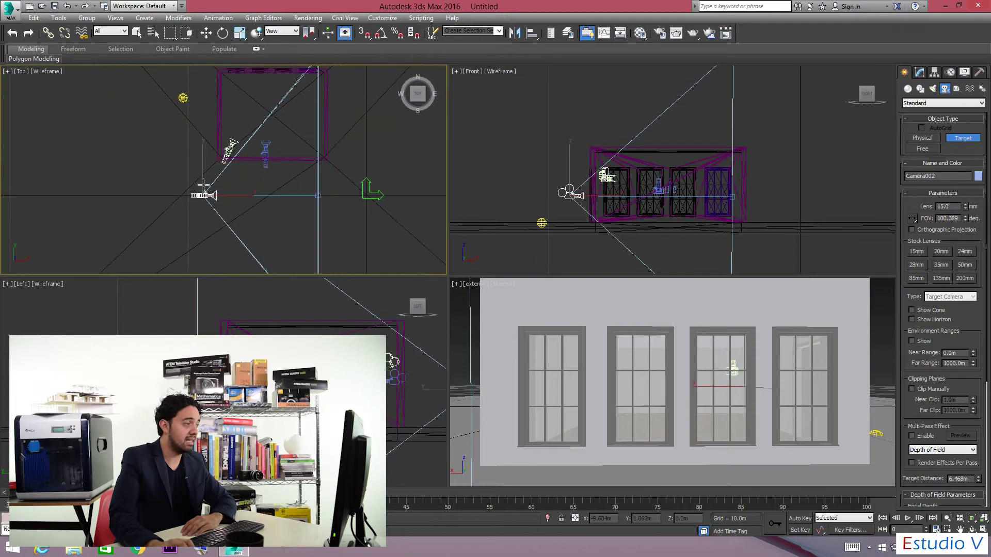
right_click(206, 195)
right_click(205, 195)
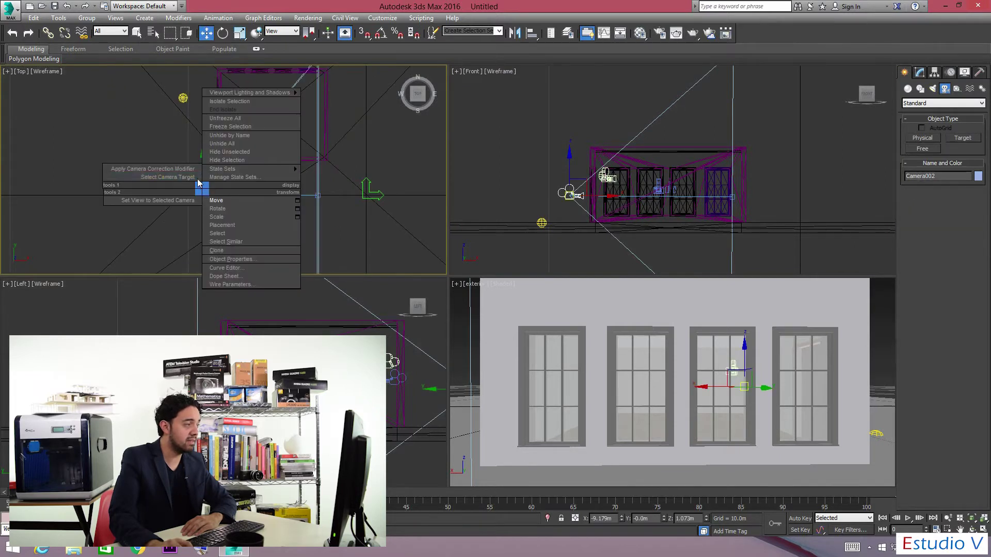
left_click(216, 200)
left_click_drag(210, 189, 214, 216)
left_click(213, 211)
left_click(214, 215)
left_click_drag(278, 204, 252, 164)
left_click(129, 137)
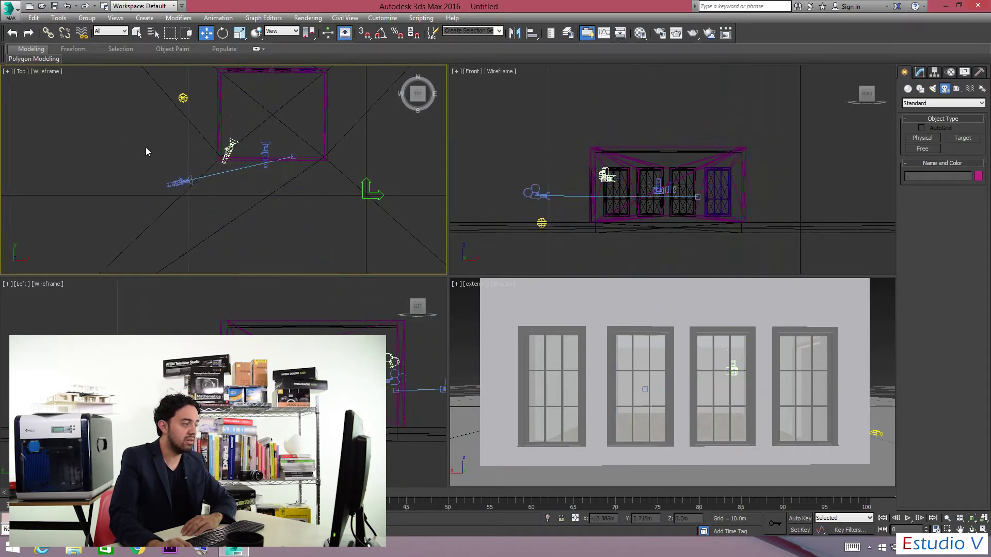
Move only the camera body in the Top viewport from the rear left of the house around to its rear right.
left_click(178, 182)
left_click_drag(205, 171, 192, 205)
left_click(256, 175)
left_click(192, 205)
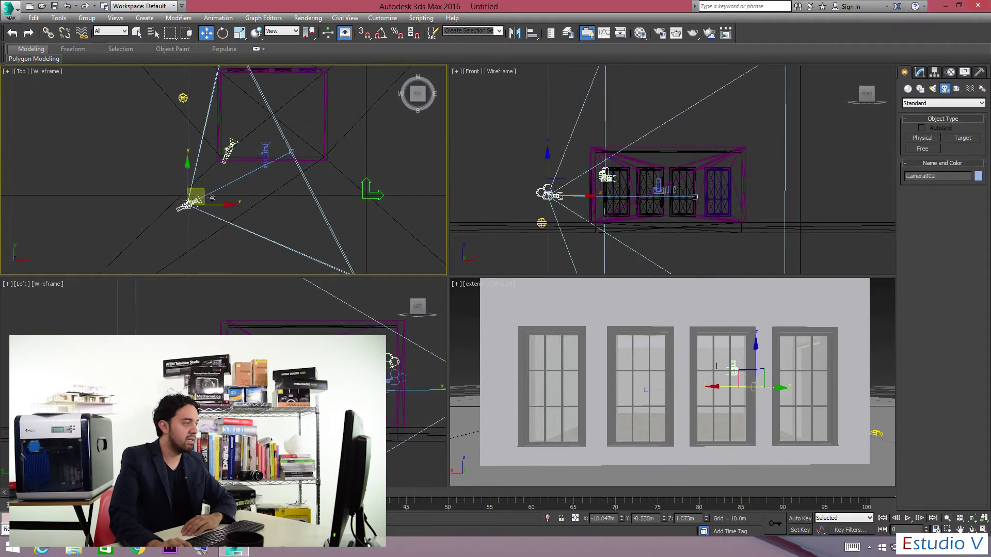
left_click_drag(209, 198, 361, 240)
Select the camera's target point and move it inside the house in the Top viewport.
left_click(292, 154)
middle_click_drag(317, 147, 324, 211)
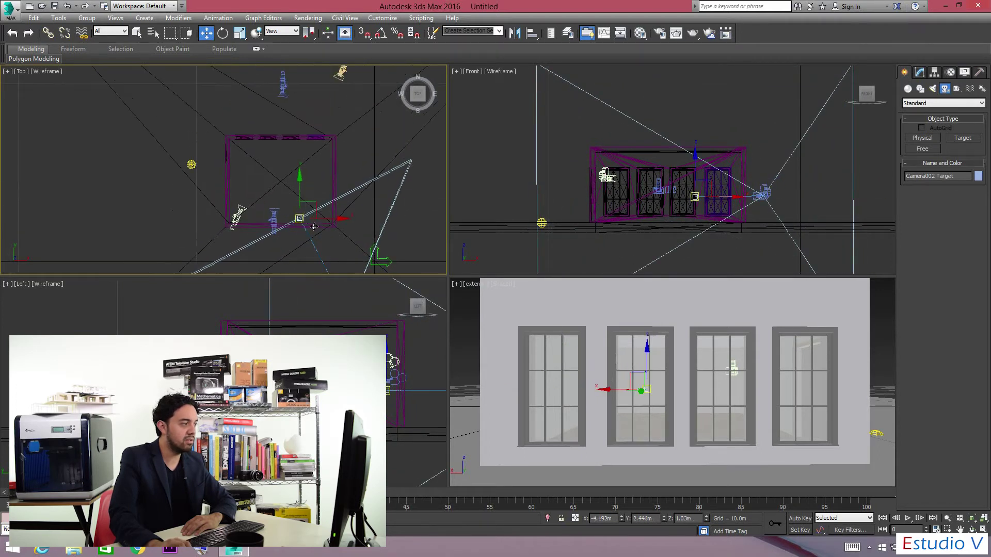
left_click_drag(324, 211, 307, 174)
middle_click_drag(335, 213, 287, 123)
Show the Camera002 view in the exterior camera viewport and move that camera around to view the window wall at an angle.
left_click(301, 217)
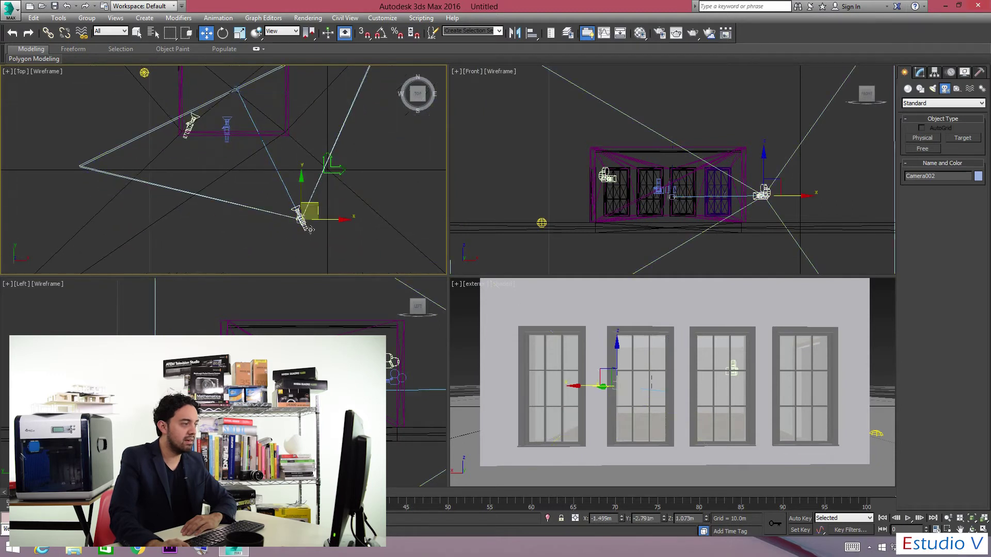
left_click(481, 287)
mouse_move(495, 296)
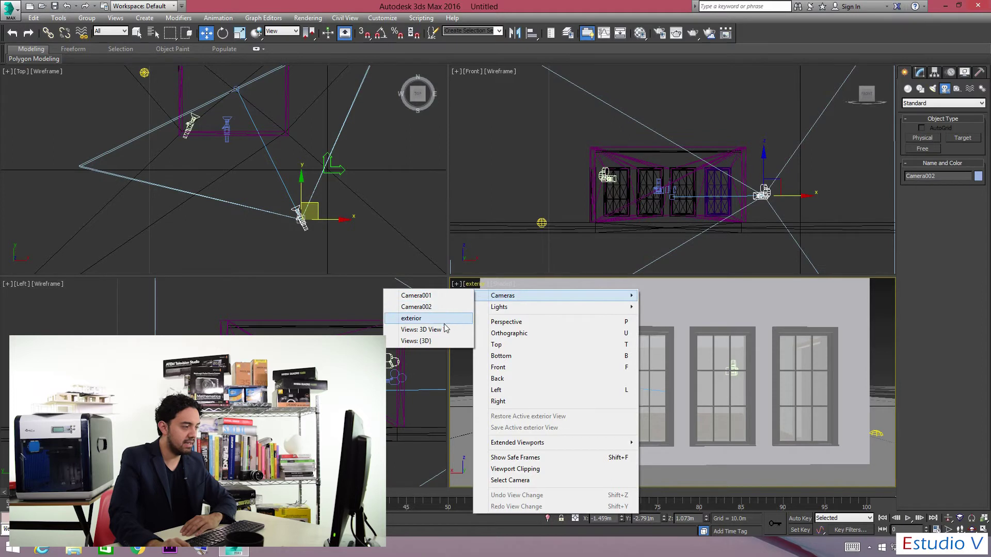
left_click(440, 307)
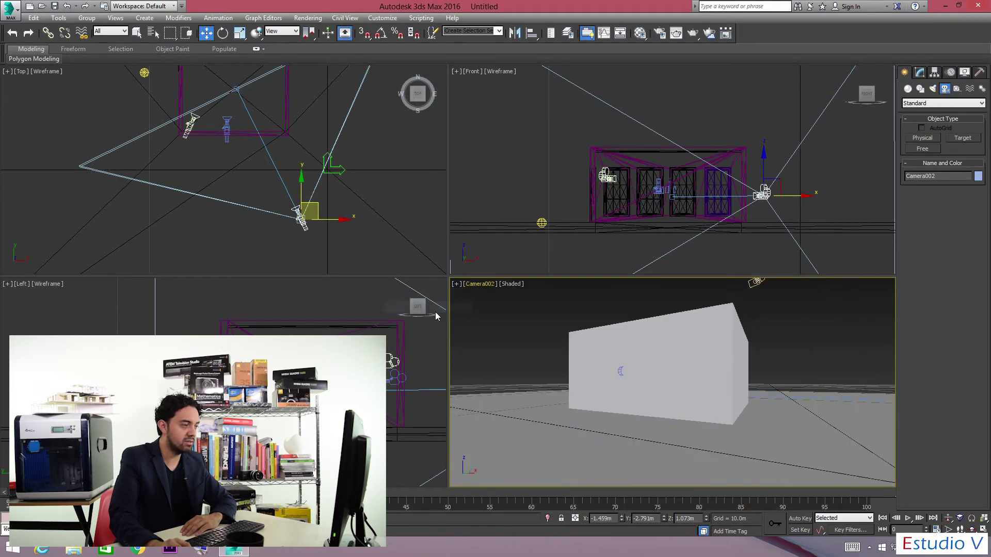
left_click(317, 211)
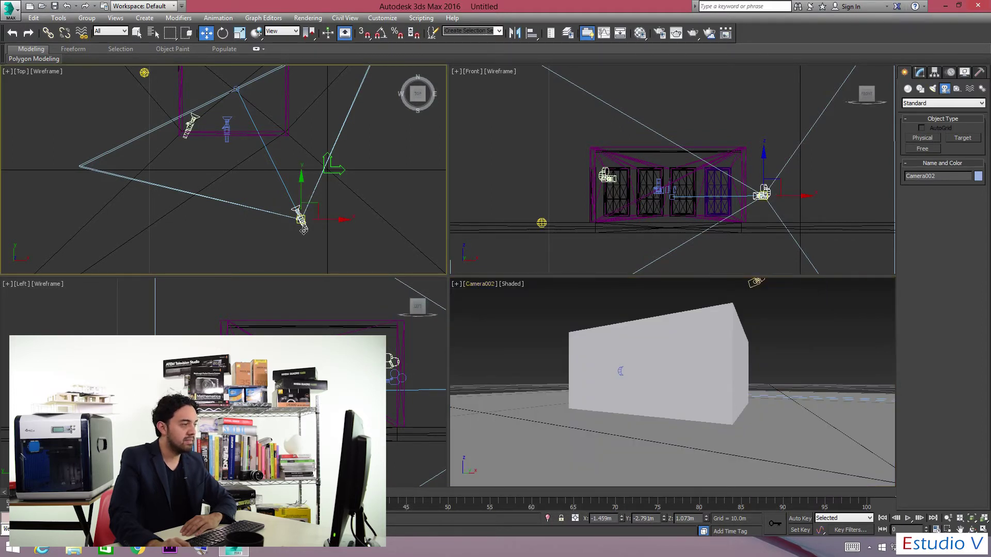
left_click_drag(325, 222, 289, 21)
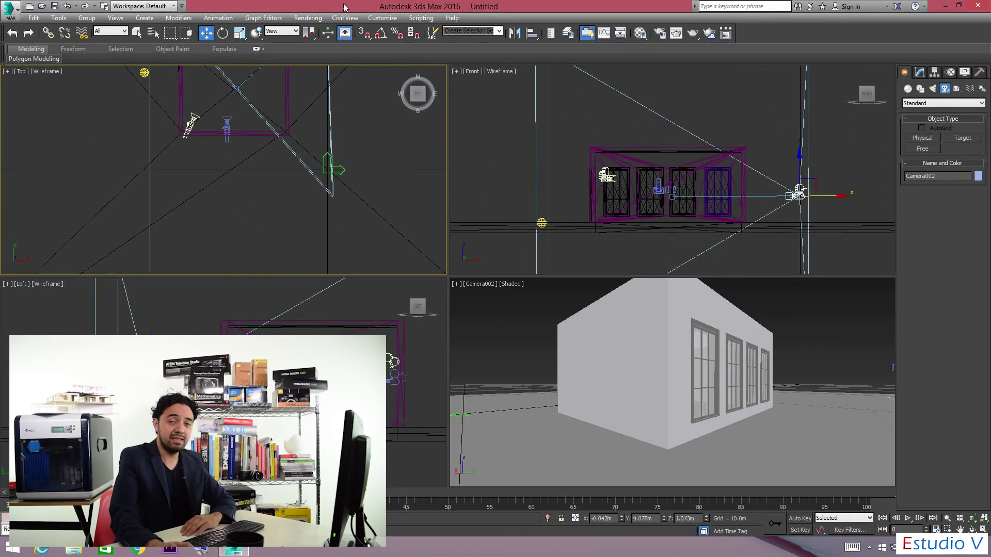